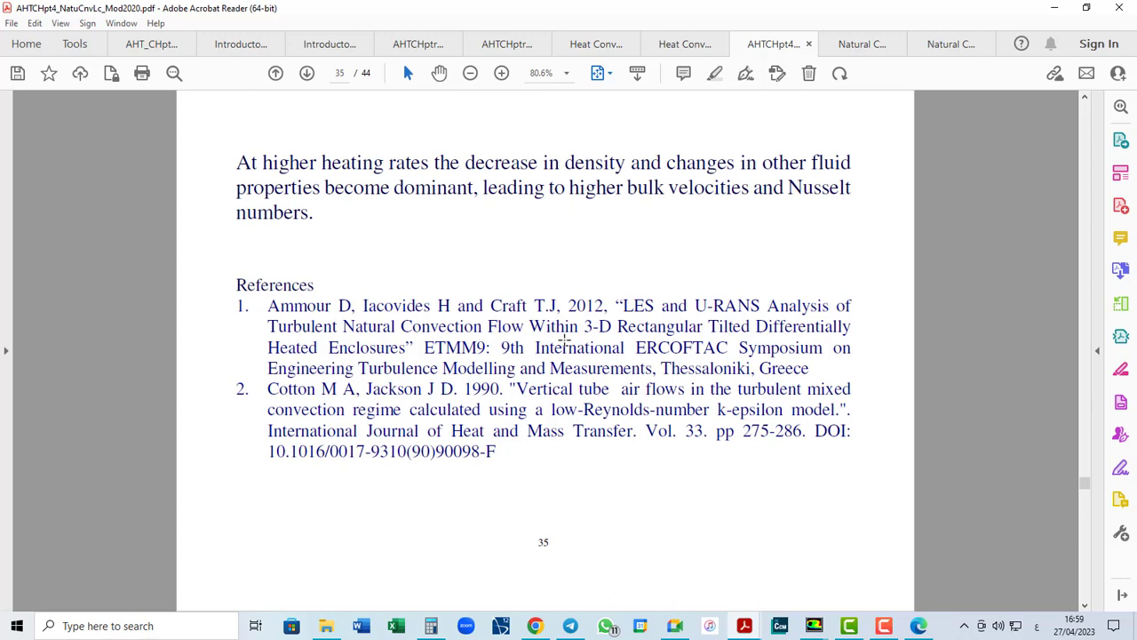
- Look through the final pages of the natural convection chapter, including the Example 2 solution, hiding the tools pane for more space
scroll(564, 339, "down", 2)
scroll(565, 338, "down", 2)
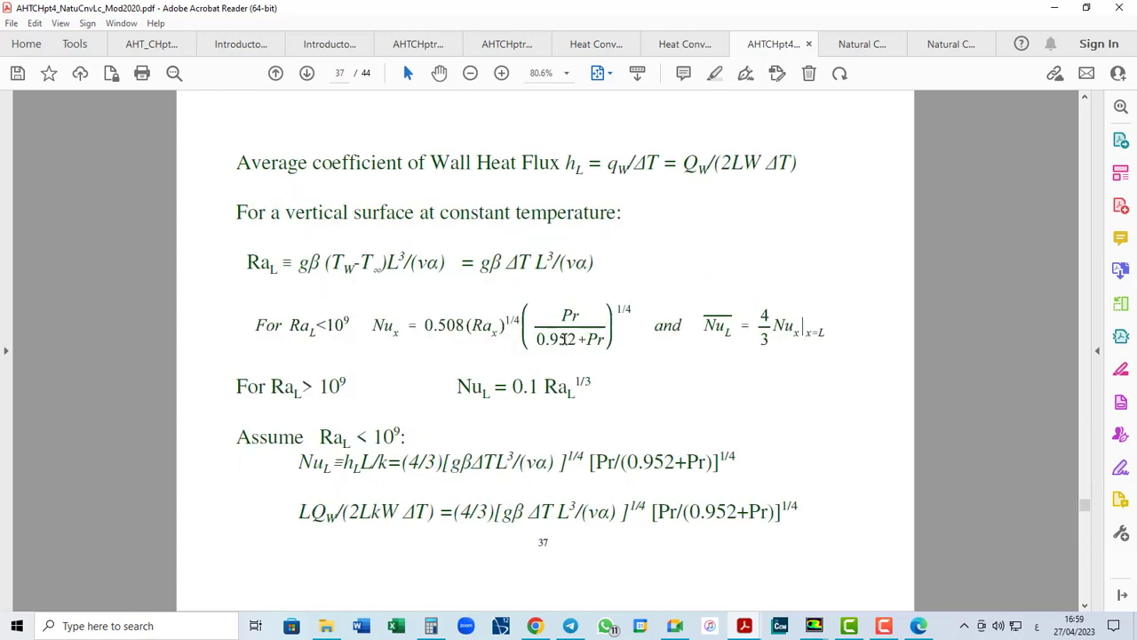
scroll(564, 339, "down", 2)
scroll(566, 345, "down", 6)
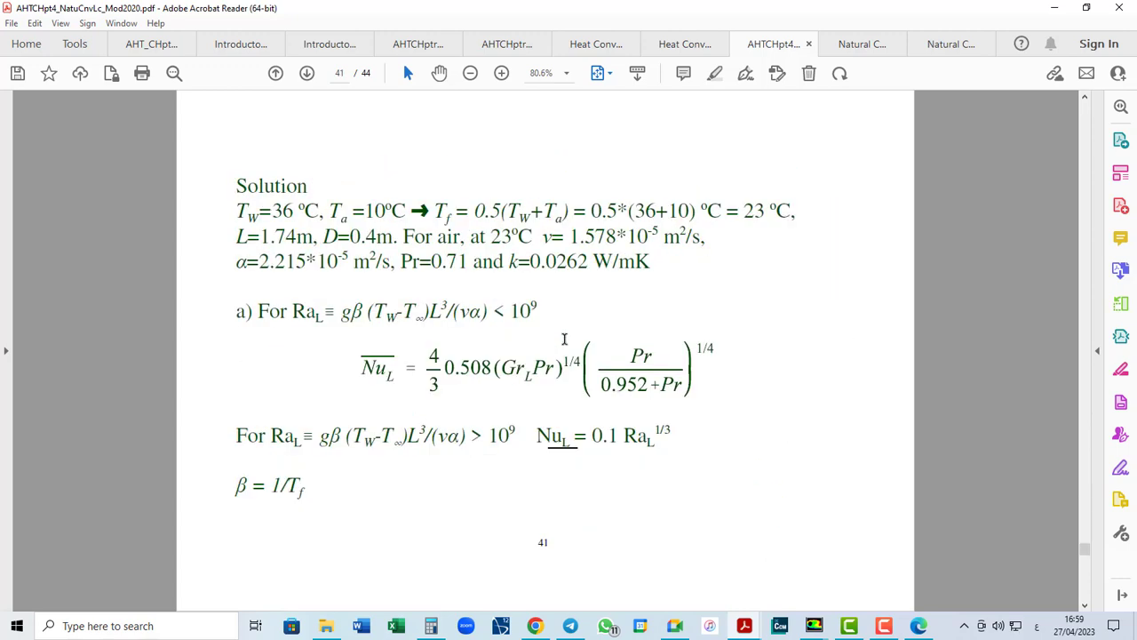
scroll(565, 342, "up", 2)
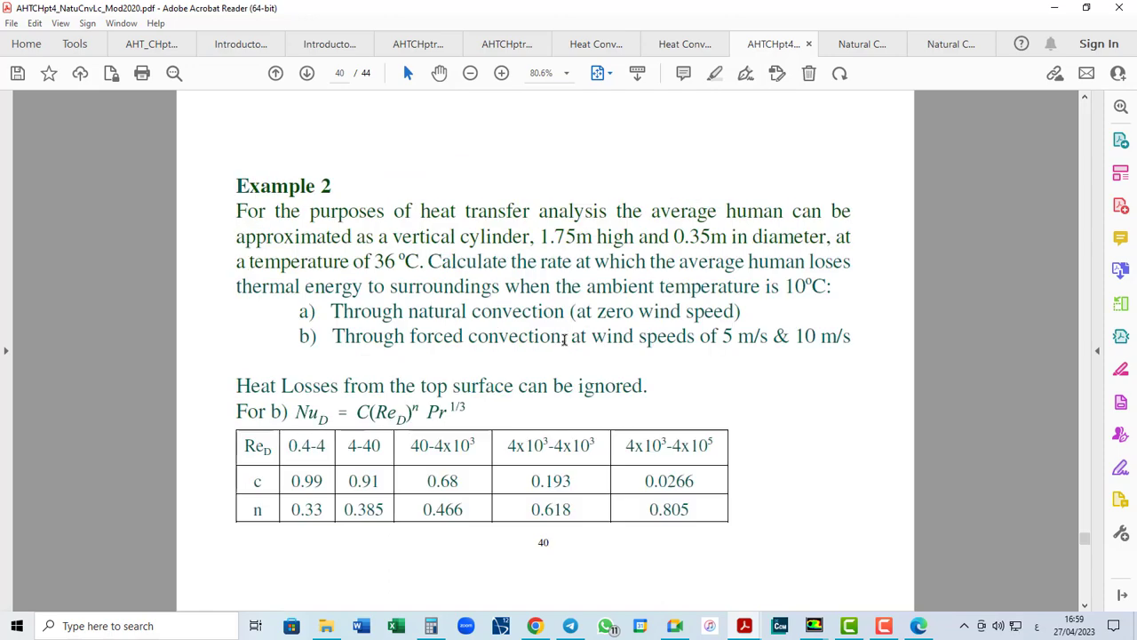
scroll(563, 340, "down", 6)
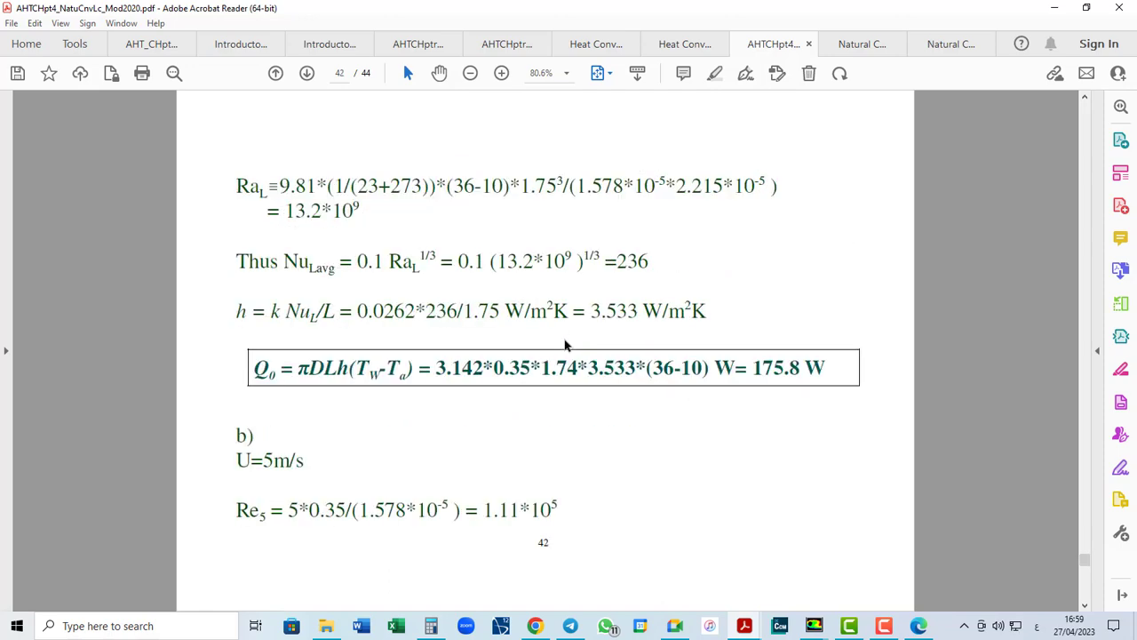
scroll(565, 344, "down", 2)
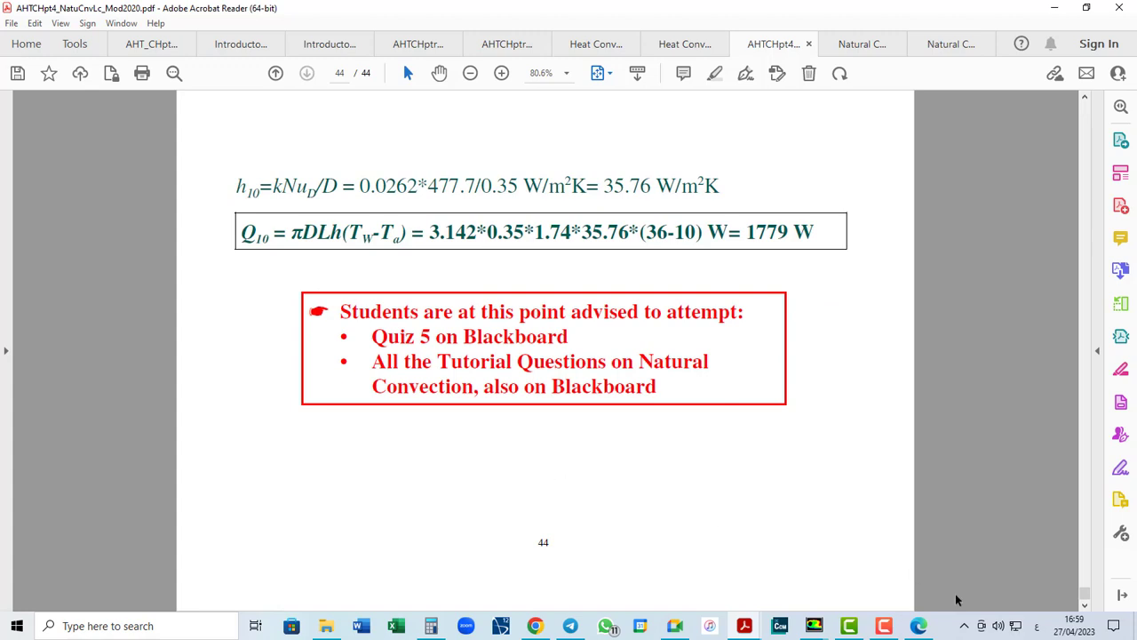
left_click(1122, 595)
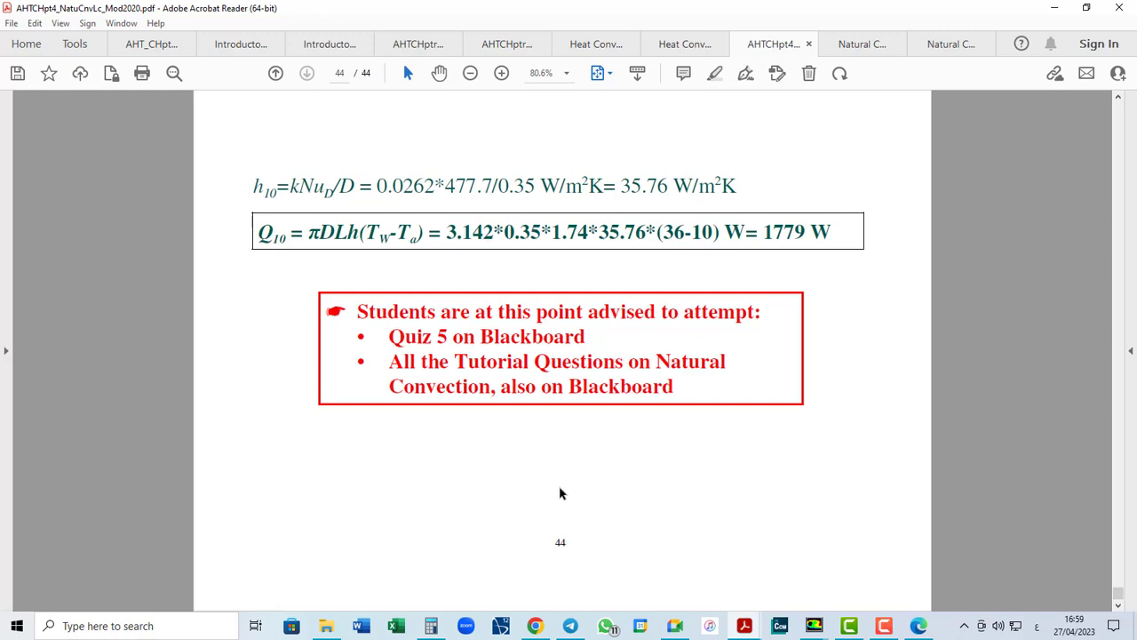
scroll(559, 493, "up", 3)
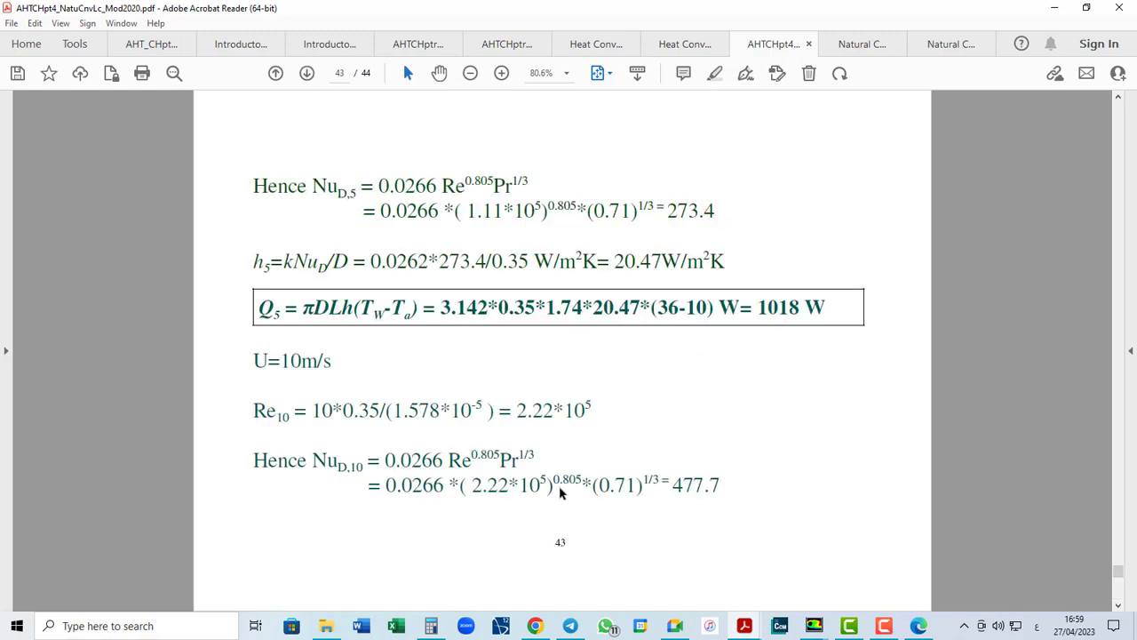
scroll(560, 493, "down", 3)
- Switch to Chrome and open the grader report for the Advanced Heat Transfer II course
left_click(534, 626)
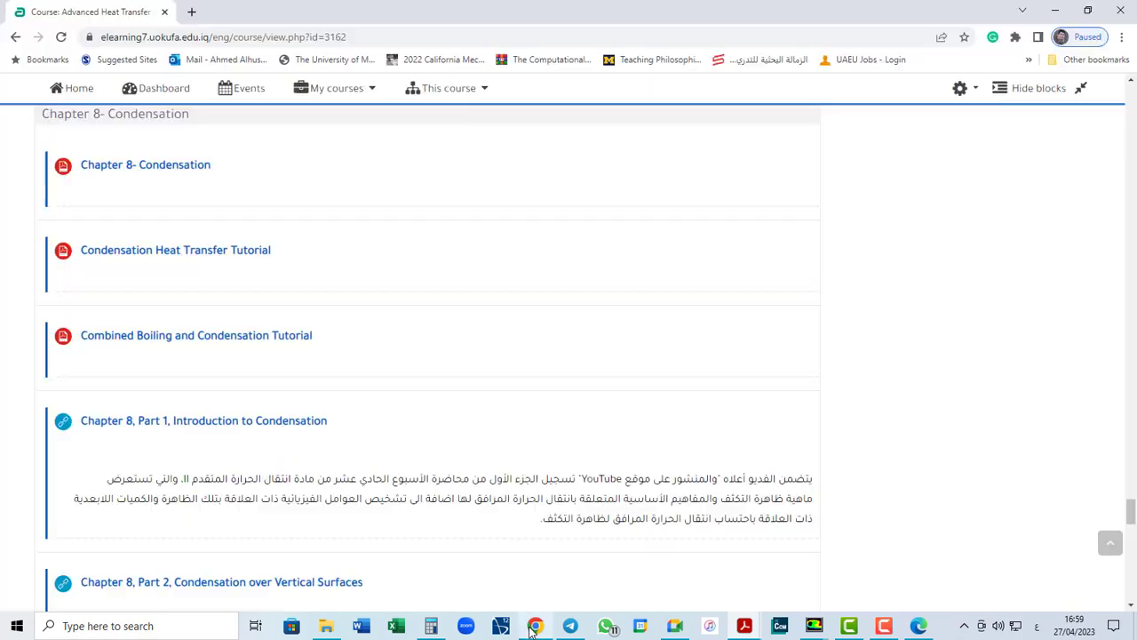
scroll(410, 399, "up", 15)
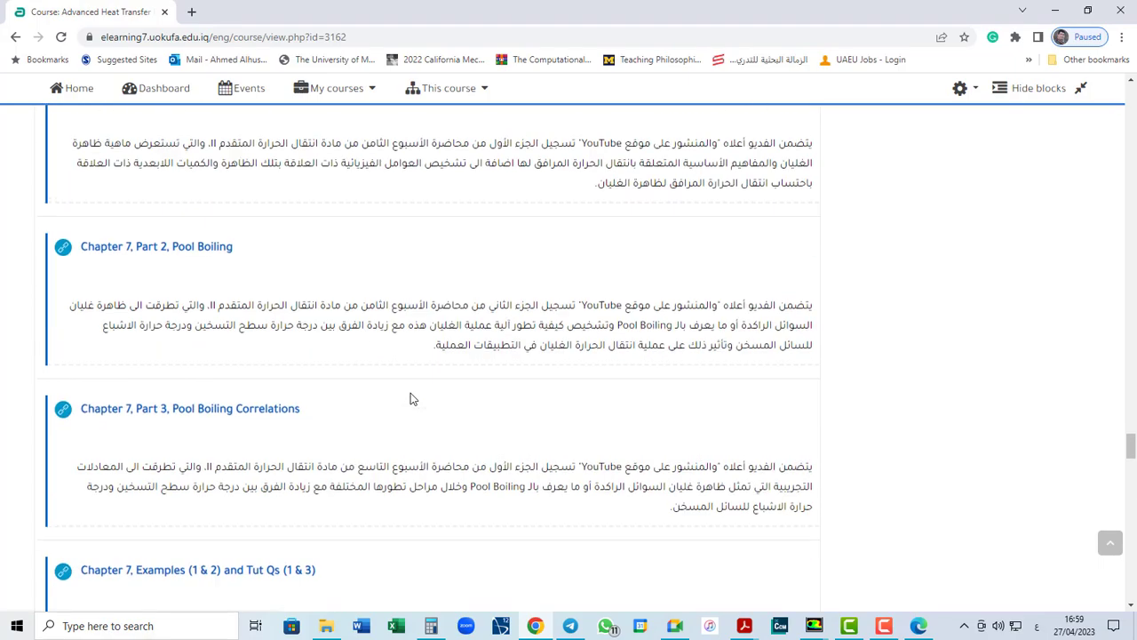
scroll(410, 399, "up", 15)
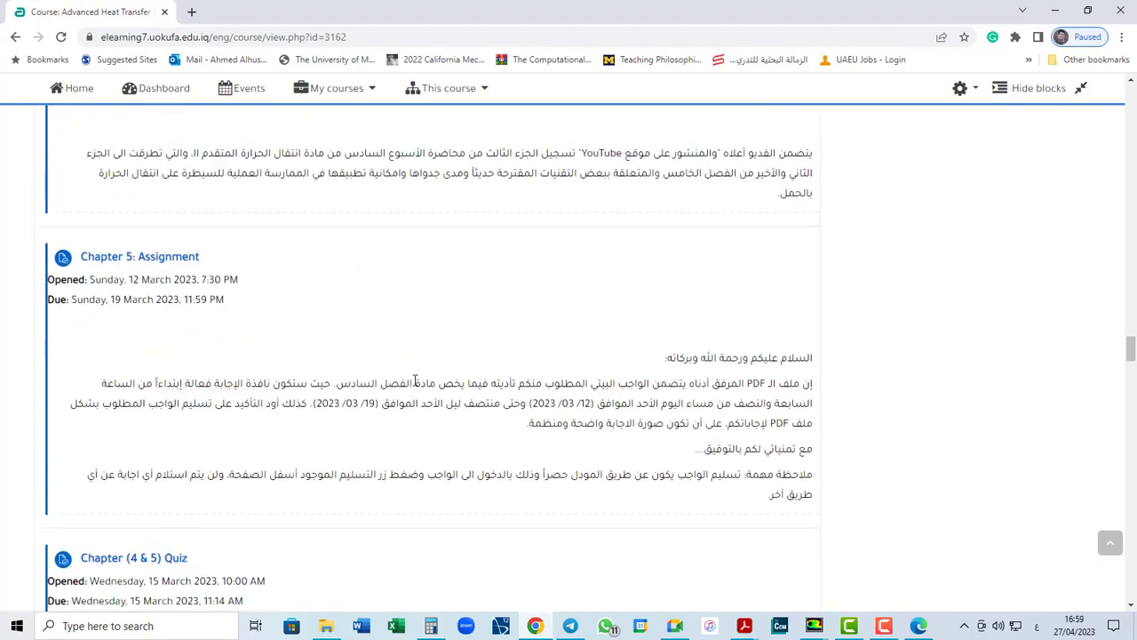
left_click(458, 89)
left_click(468, 172)
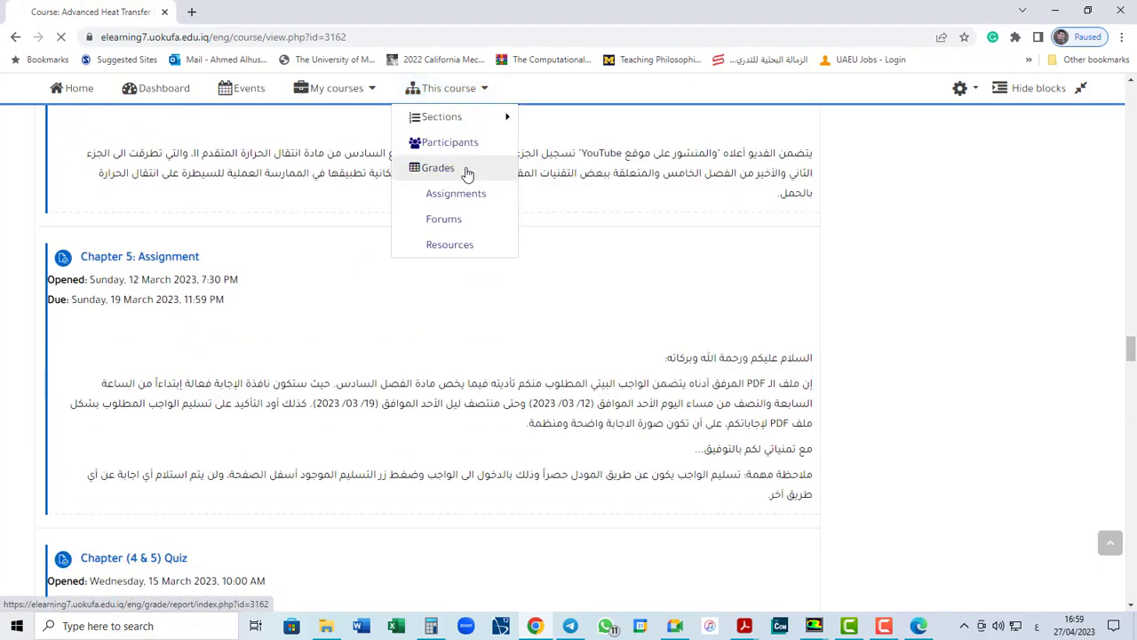
- Examine the students' quiz grades, assignment grades and course totals across the whole grader report
scroll(811, 342, "down", 1)
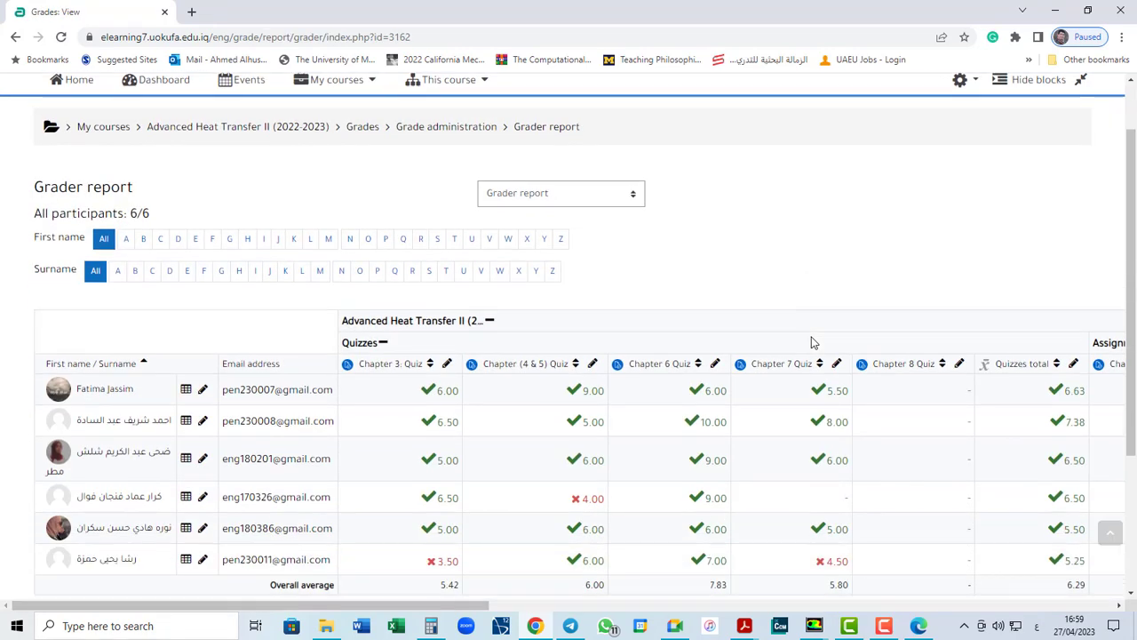
scroll(811, 342, "down", 3)
scroll(811, 344, "up", 1)
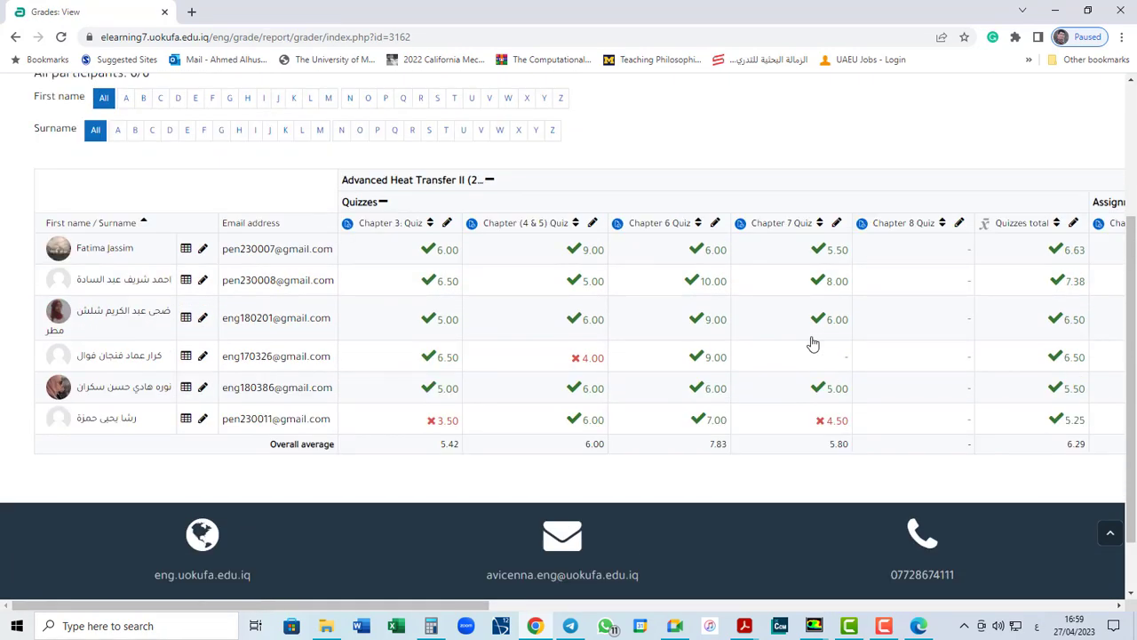
left_click_drag(455, 606, 425, 609)
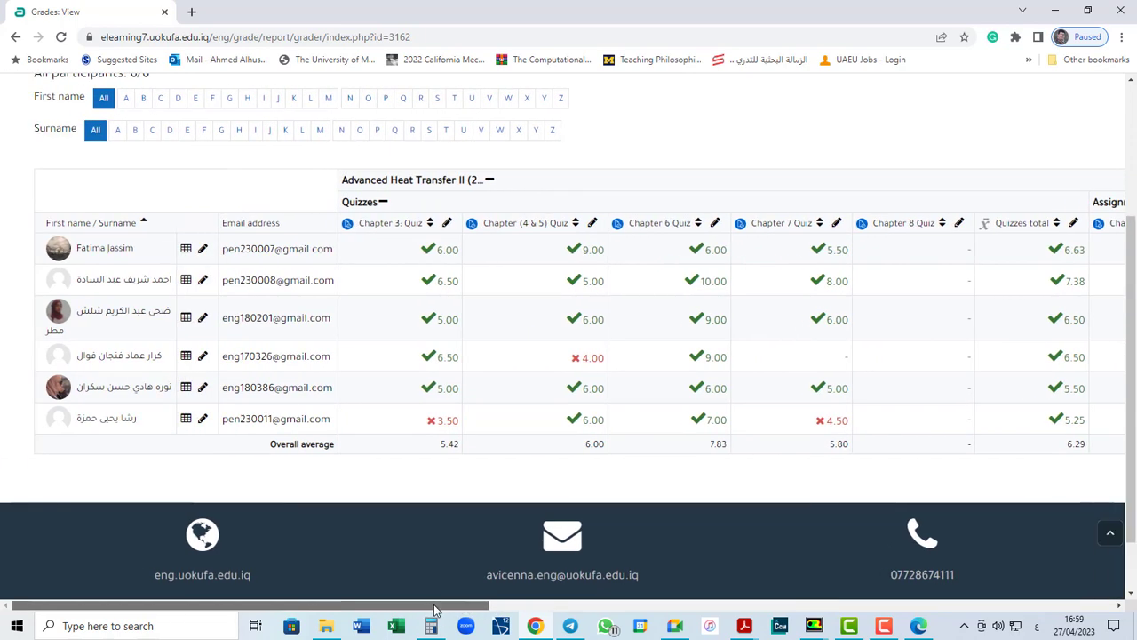
left_click_drag(435, 609, 536, 626)
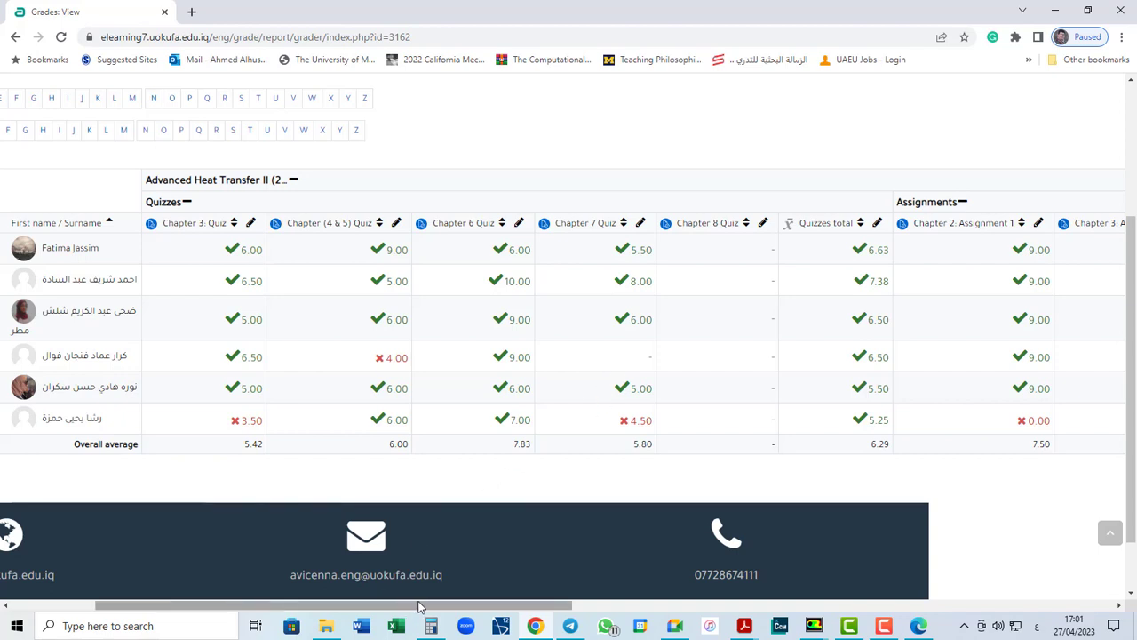
left_click_drag(420, 605, 752, 603)
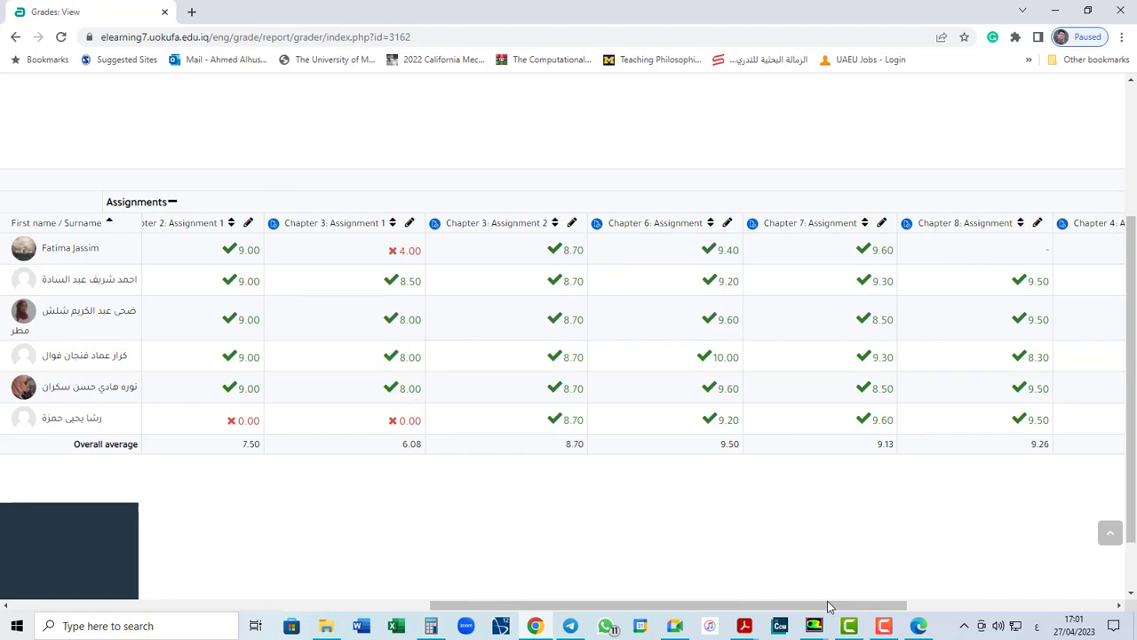
left_click_drag(851, 608, 1077, 600)
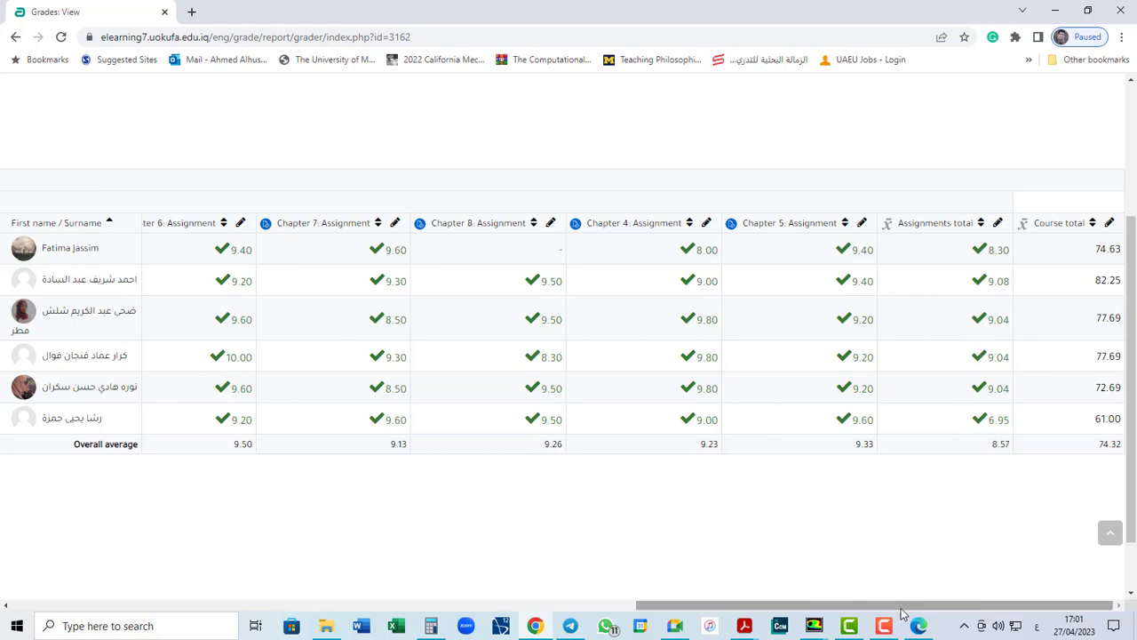
left_click_drag(901, 613, 578, 613)
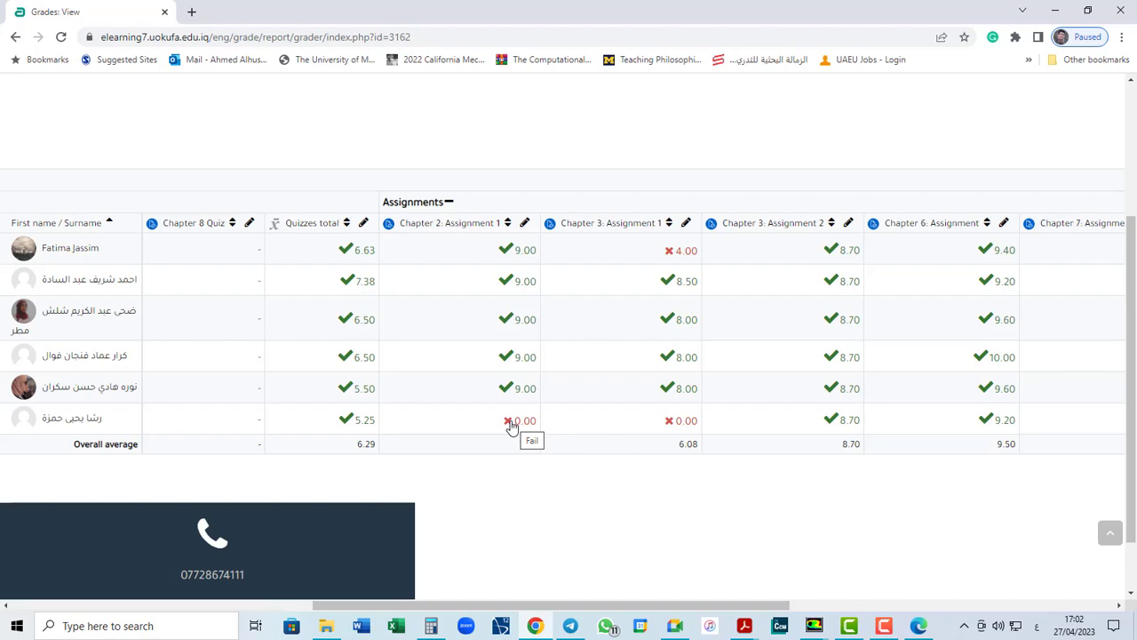
- Return to the Advanced Heat Transfer II course page and turn editing on
scroll(511, 427, "up", 3)
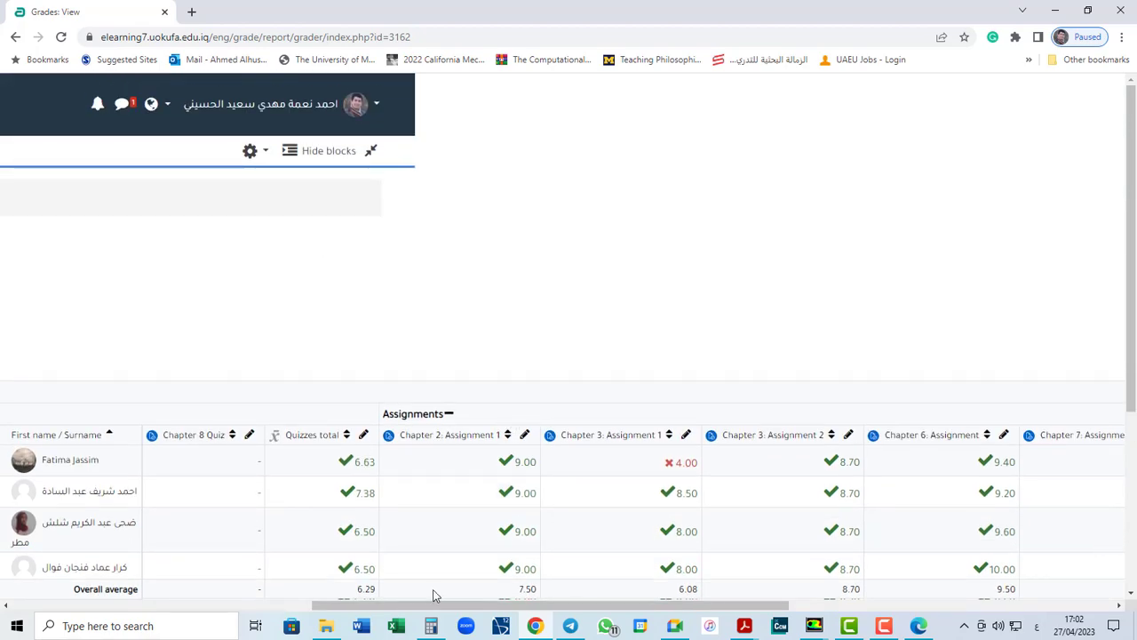
left_click_drag(450, 604, 142, 613)
left_click(306, 155)
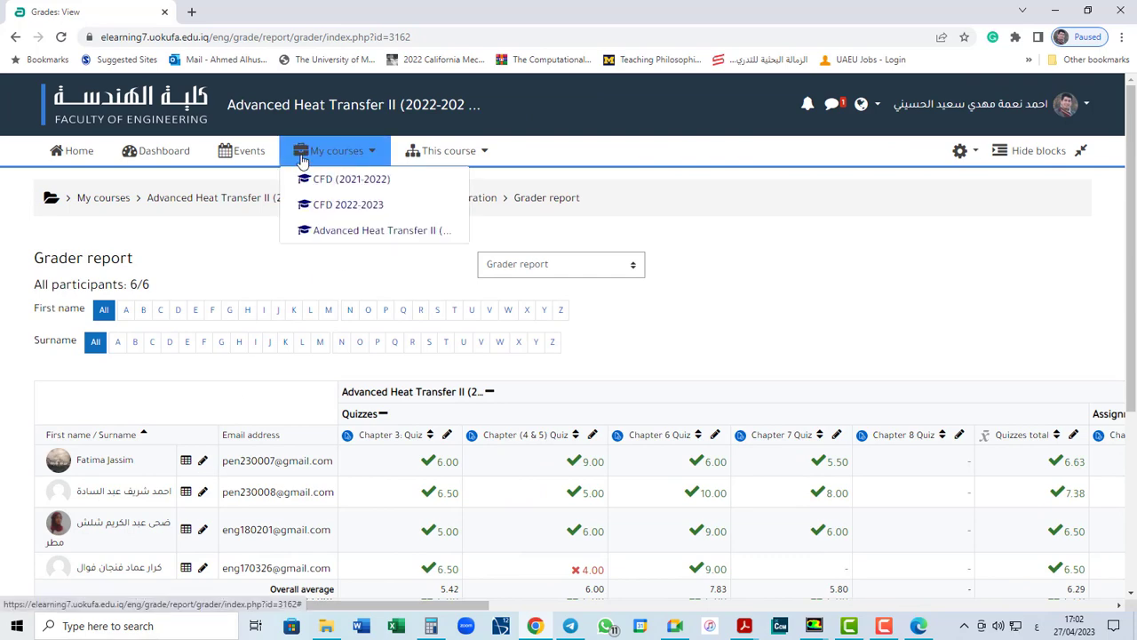
left_click(356, 231)
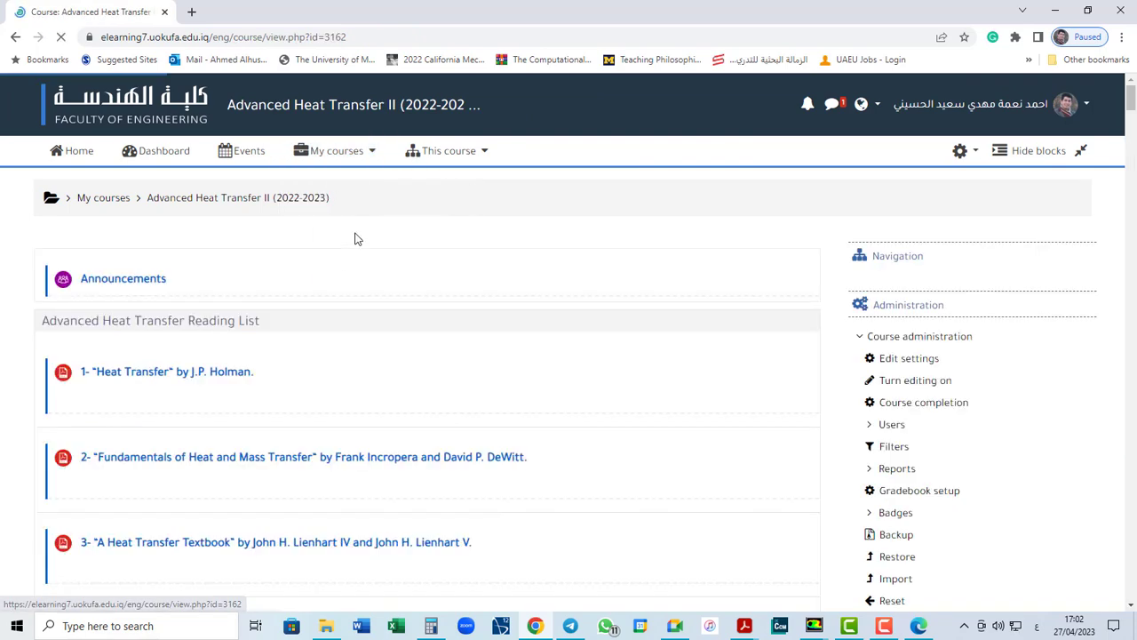
scroll(426, 363, "down", 10)
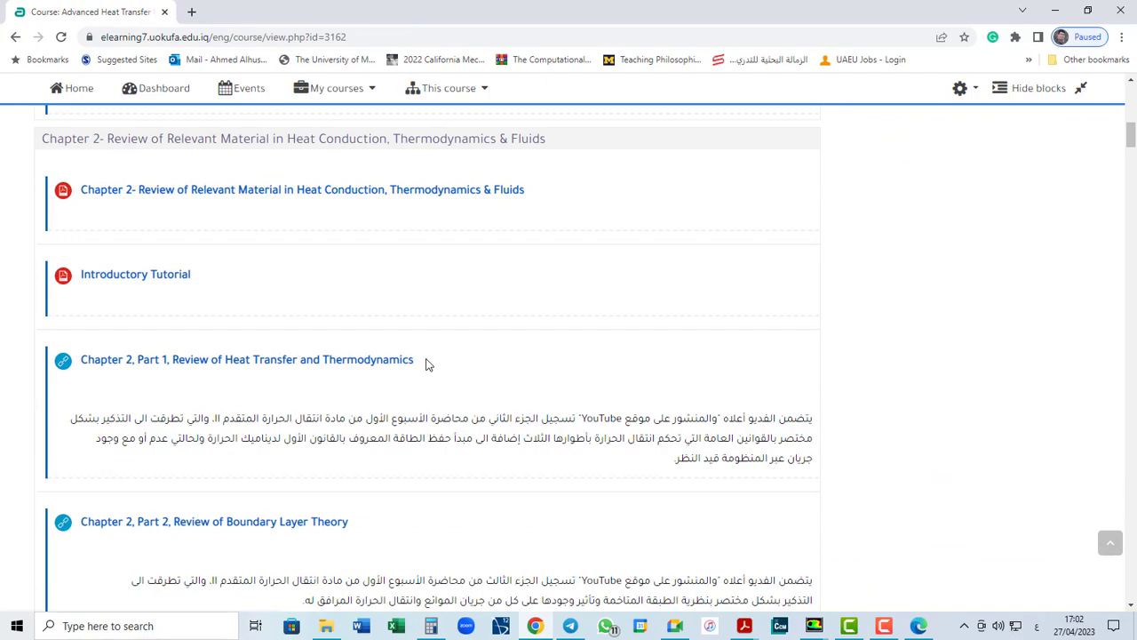
scroll(427, 363, "down", 20)
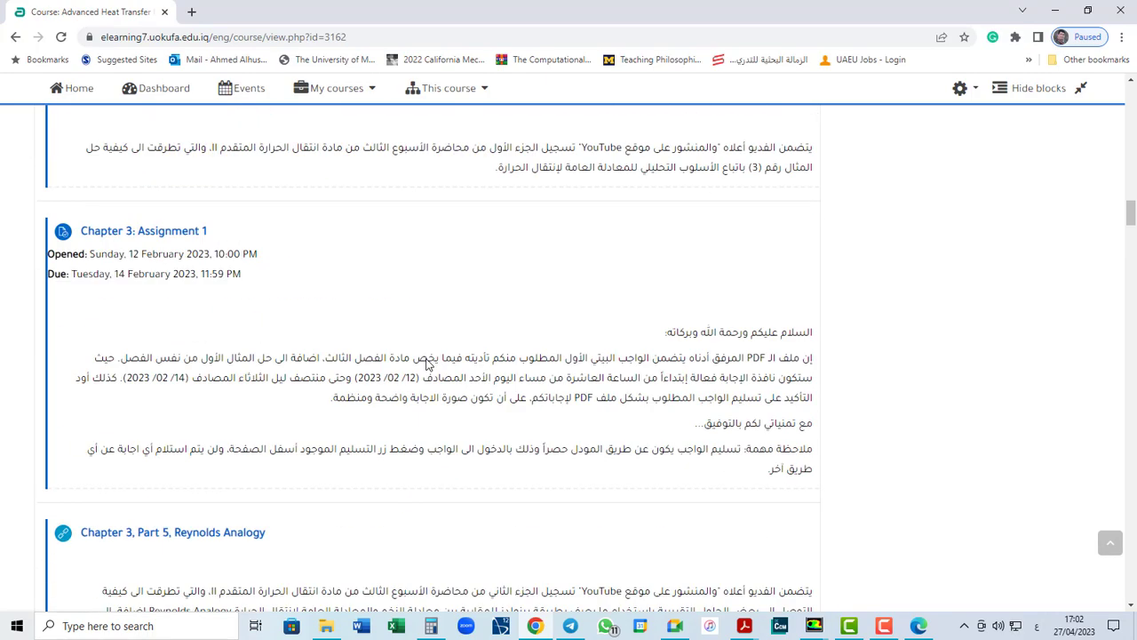
scroll(427, 363, "down", 15)
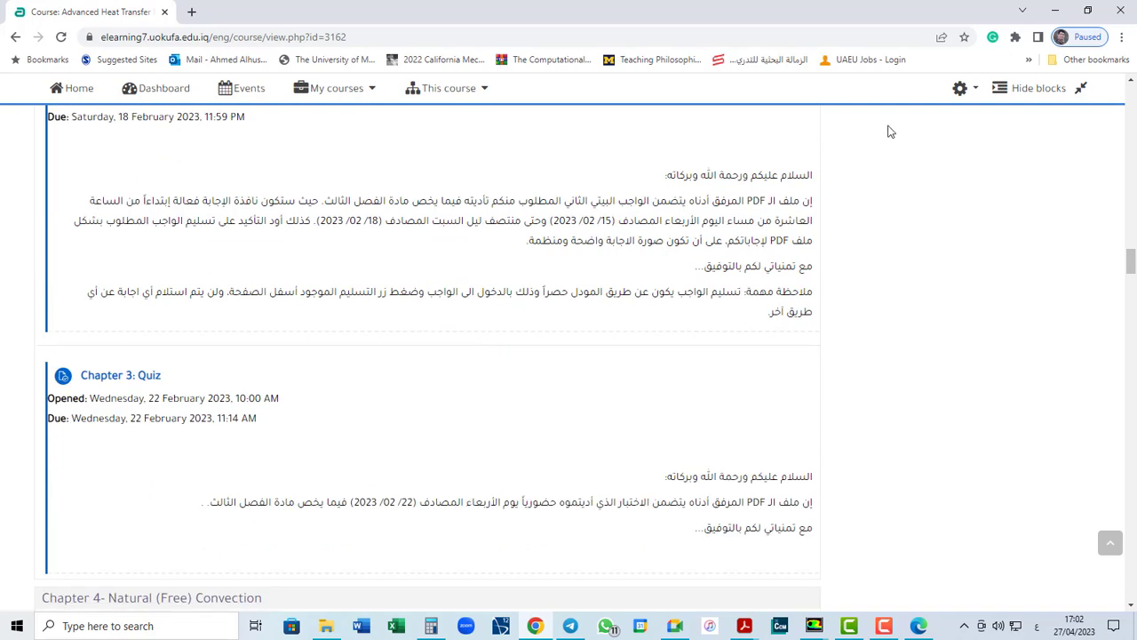
left_click(971, 89)
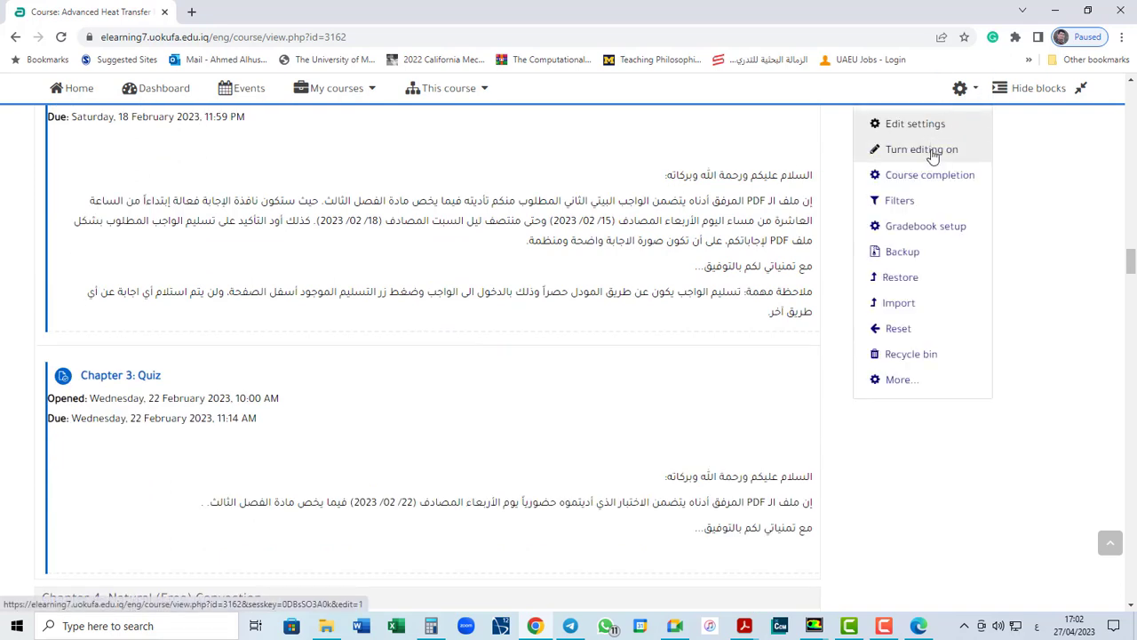
left_click(933, 153)
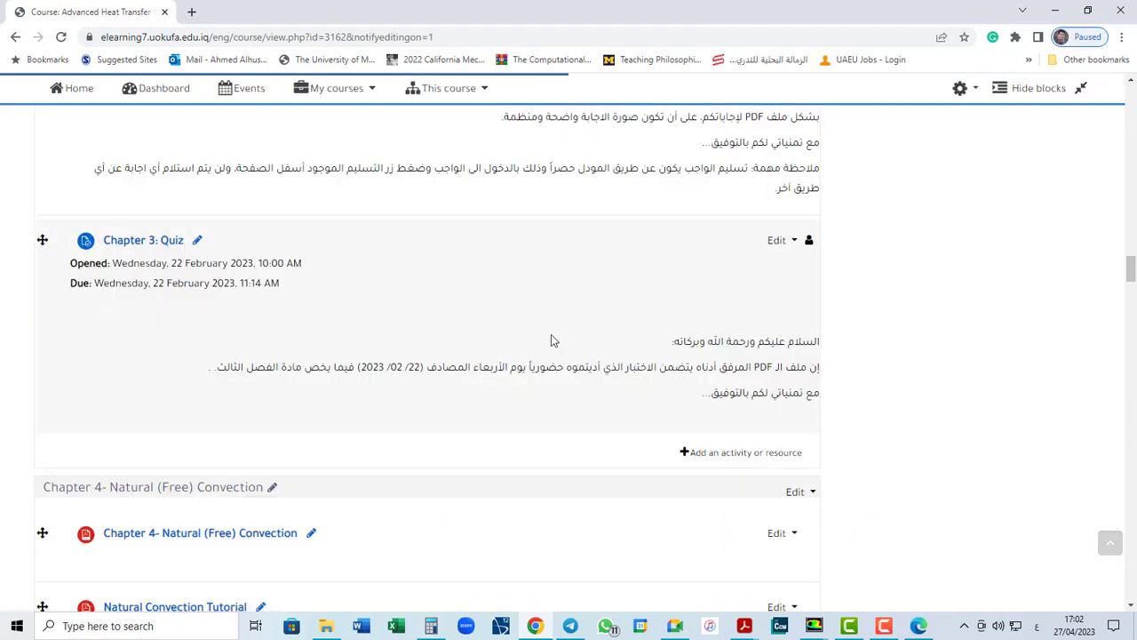
- Open the edit settings of Chapter 2: Assignment 1 in a new browser tab and switch to that tab
scroll(513, 363, "down", 3)
scroll(512, 364, "up", 4)
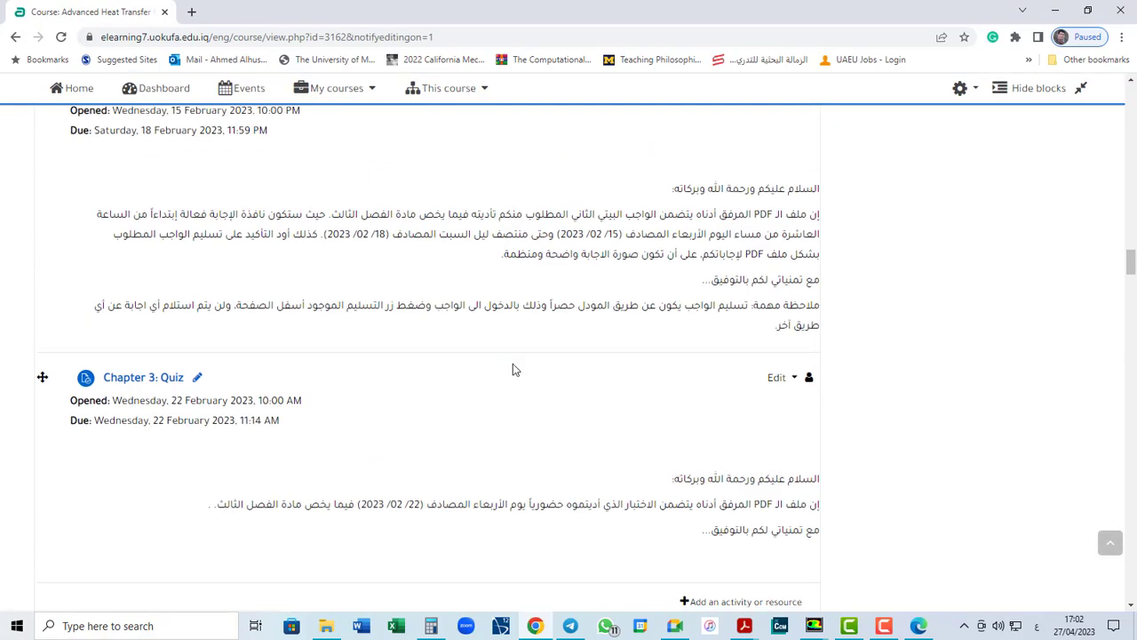
scroll(513, 363, "up", 10)
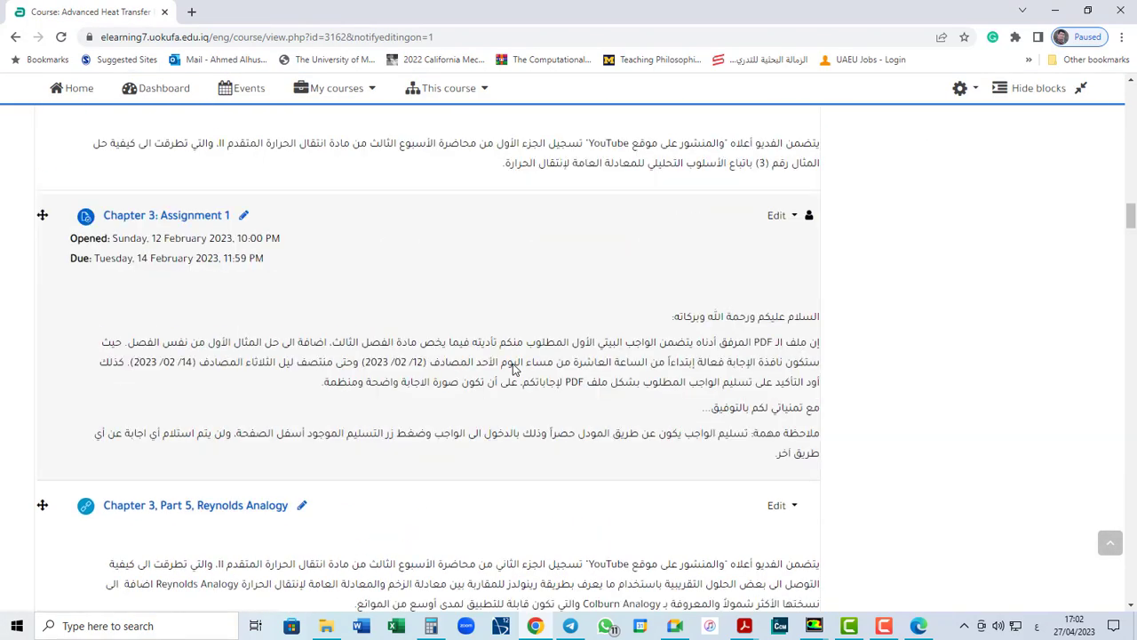
scroll(513, 366, "up", 4)
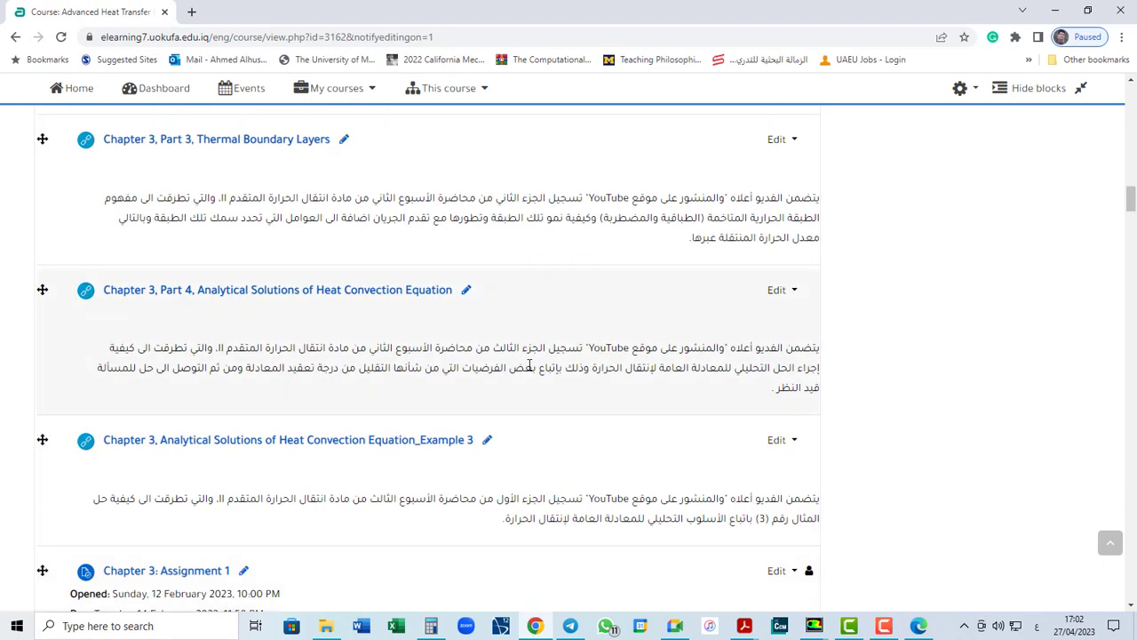
scroll(530, 365, "down", 1)
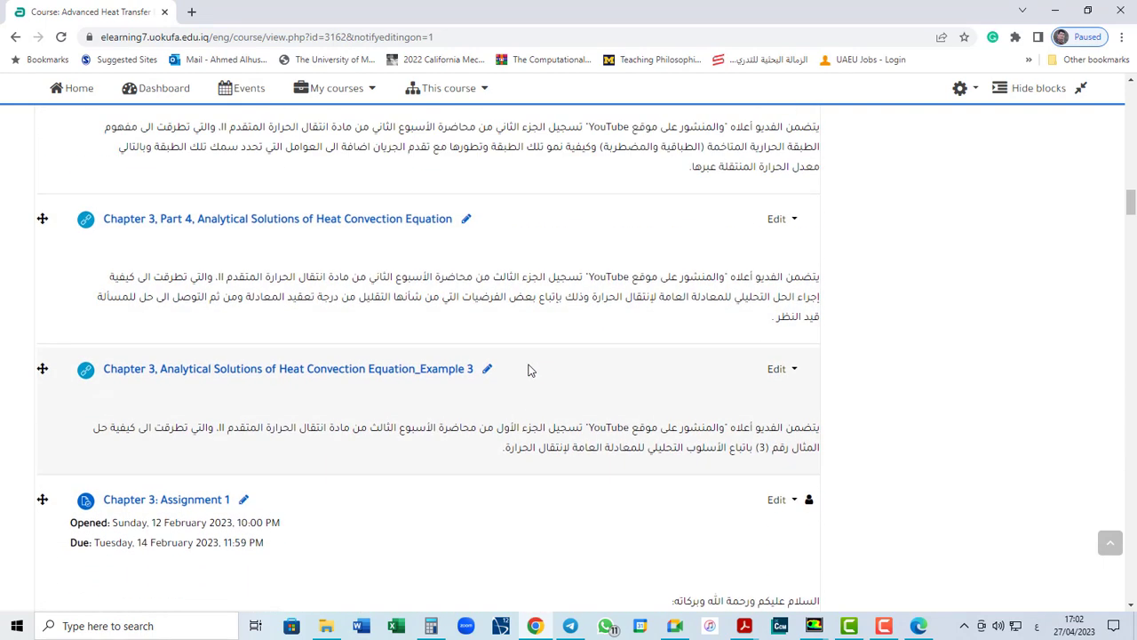
scroll(529, 368, "up", 6)
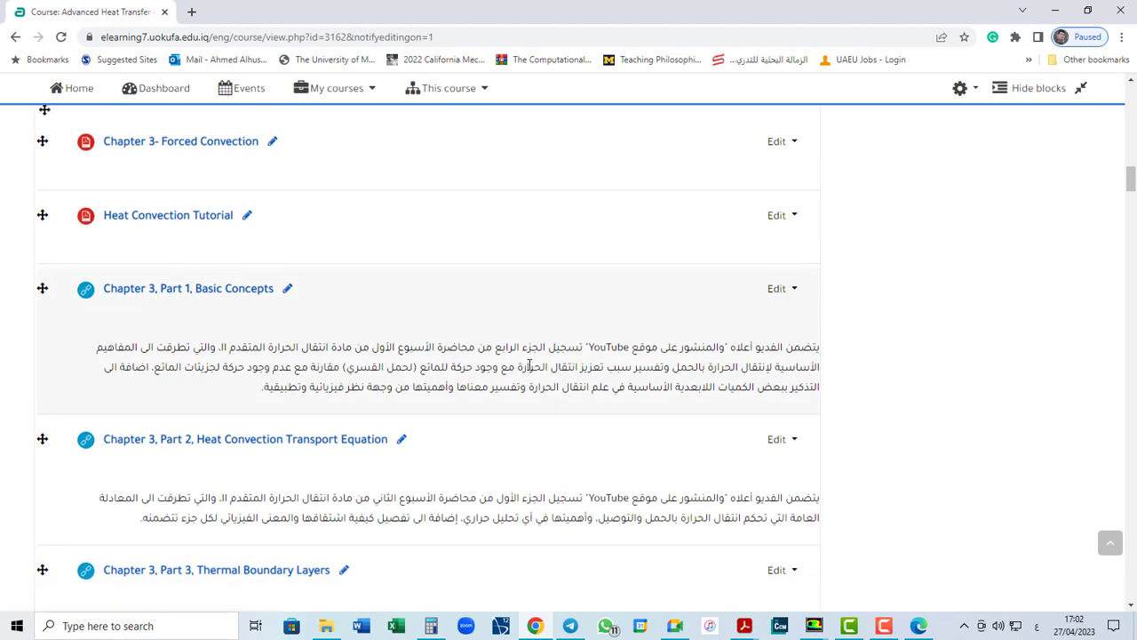
scroll(530, 365, "up", 5)
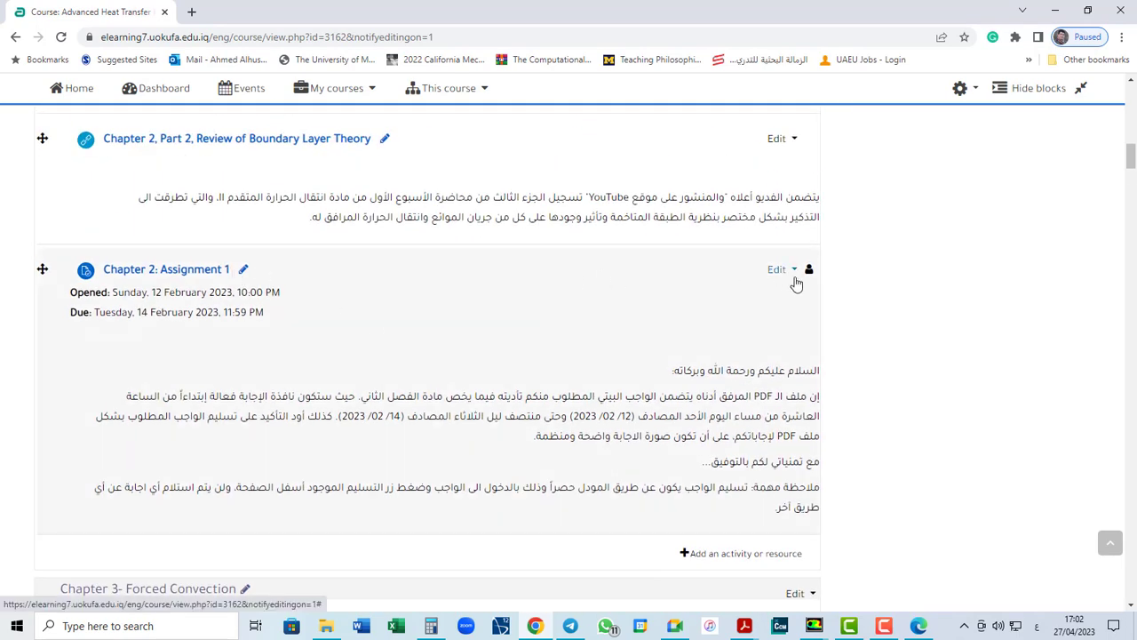
left_click(793, 271)
right_click(760, 302)
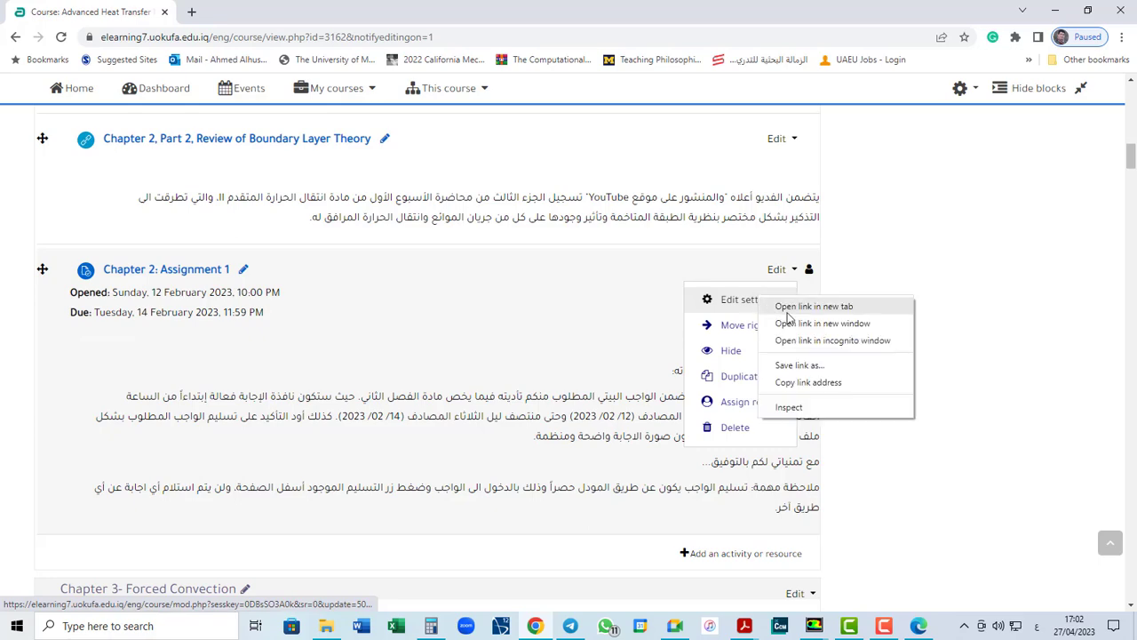
left_click(813, 306)
left_click(271, 15)
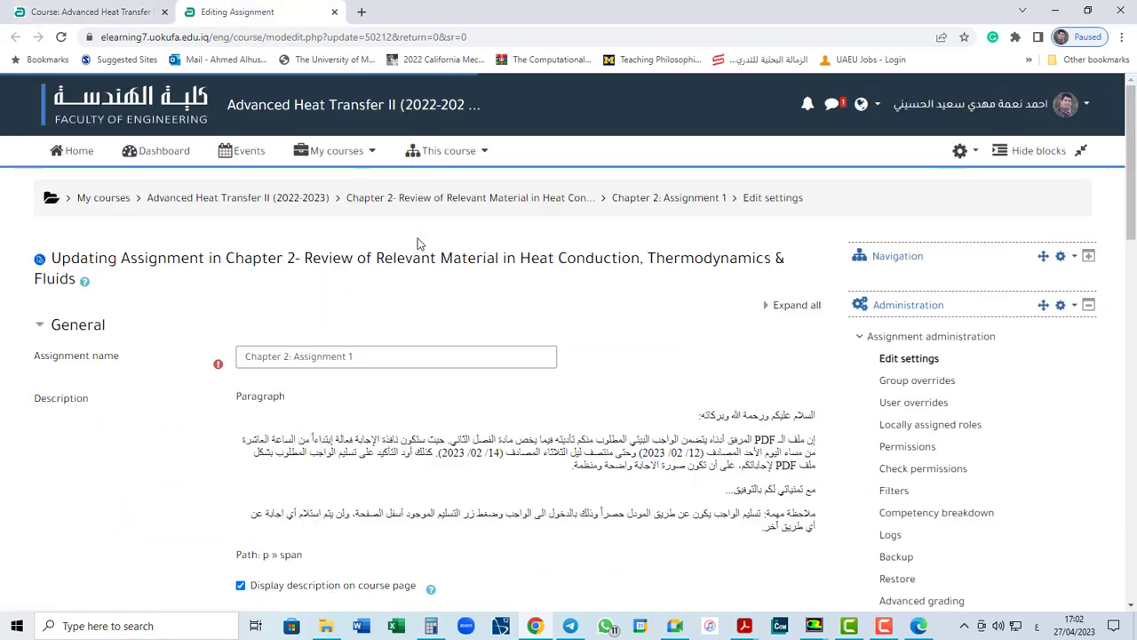
scroll(586, 303, "down", 4)
scroll(568, 311, "down", 2)
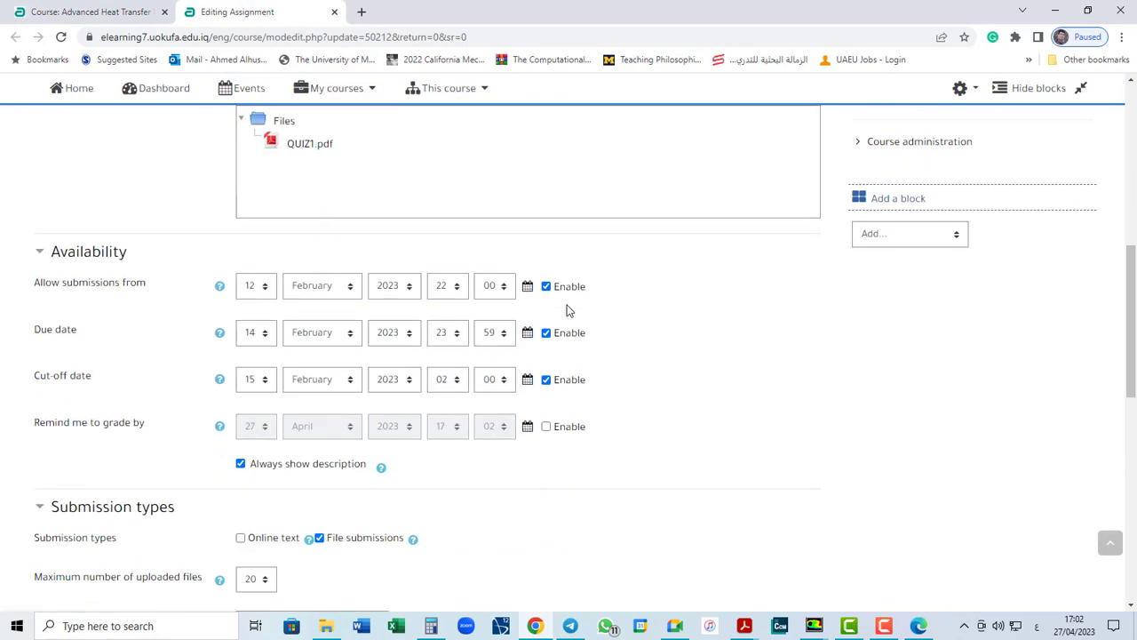
left_click(346, 287)
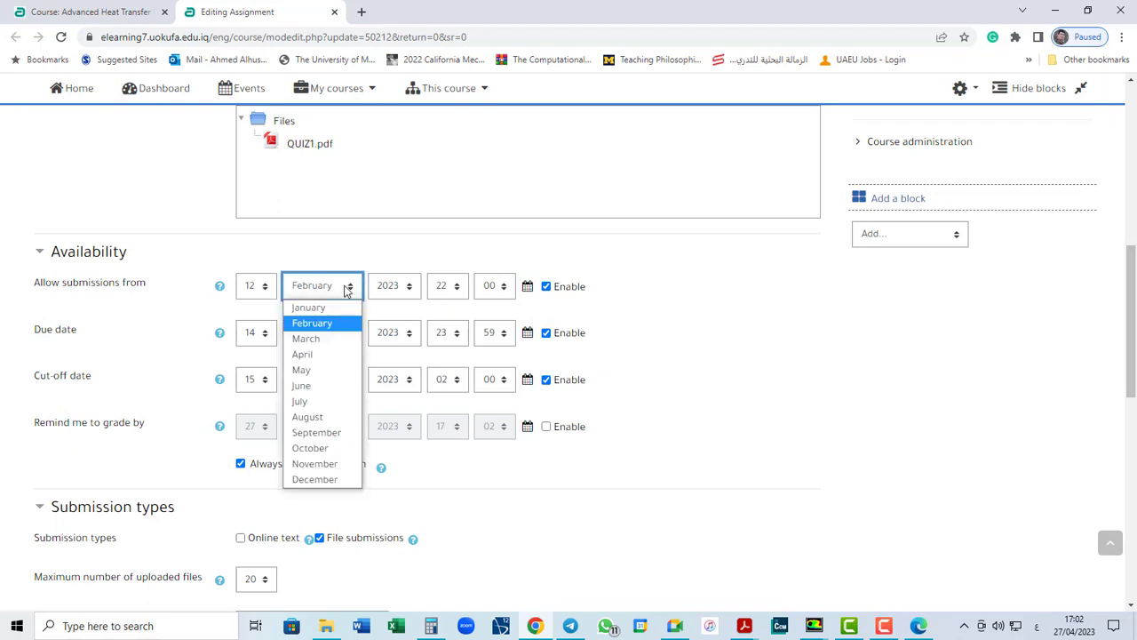
left_click(311, 356)
left_click(265, 291)
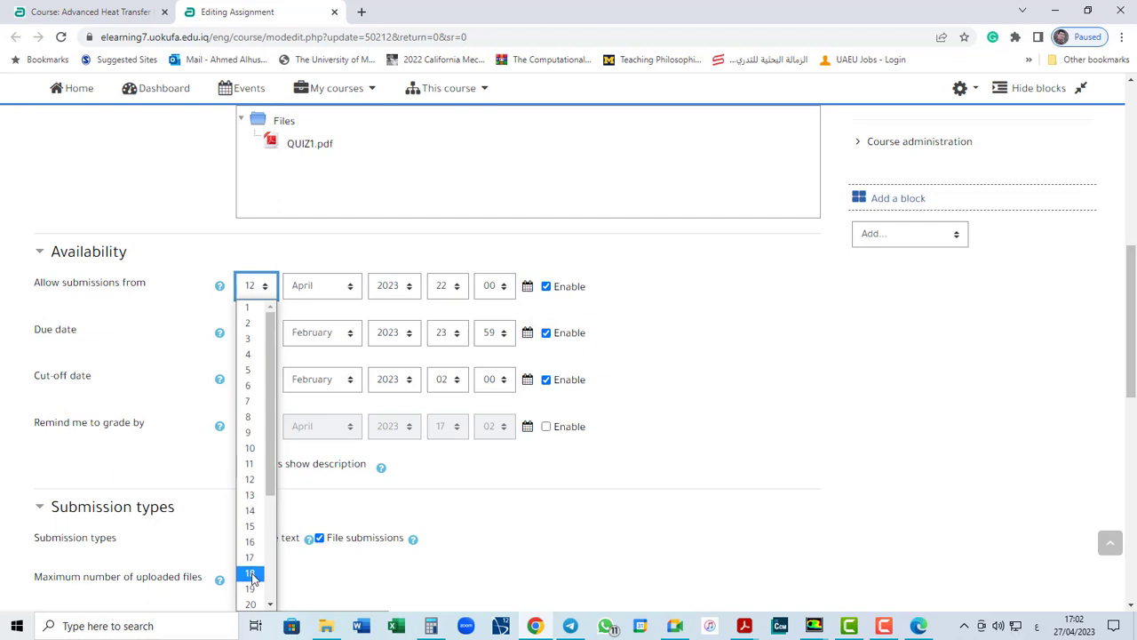
left_click(269, 606)
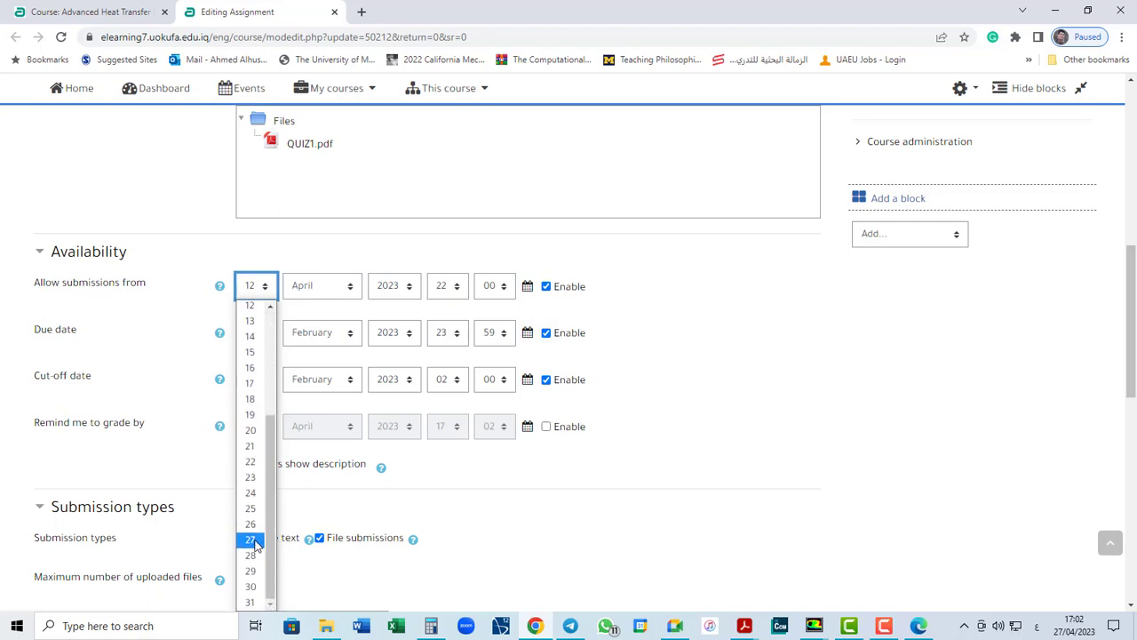
left_click(182, 286)
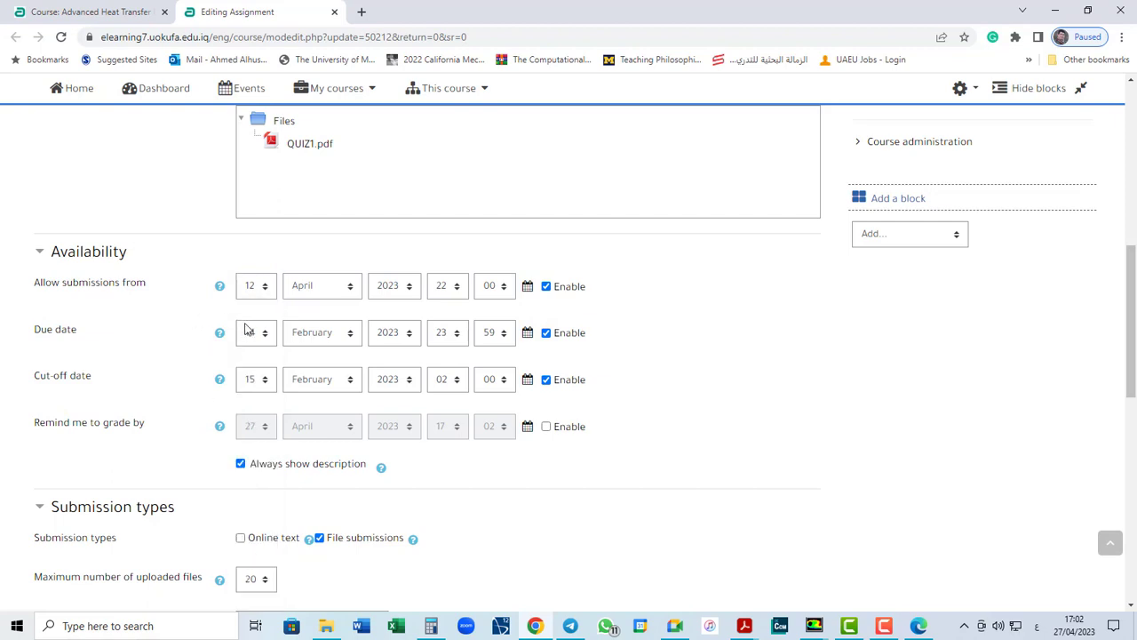
left_click(259, 334)
left_click(331, 339)
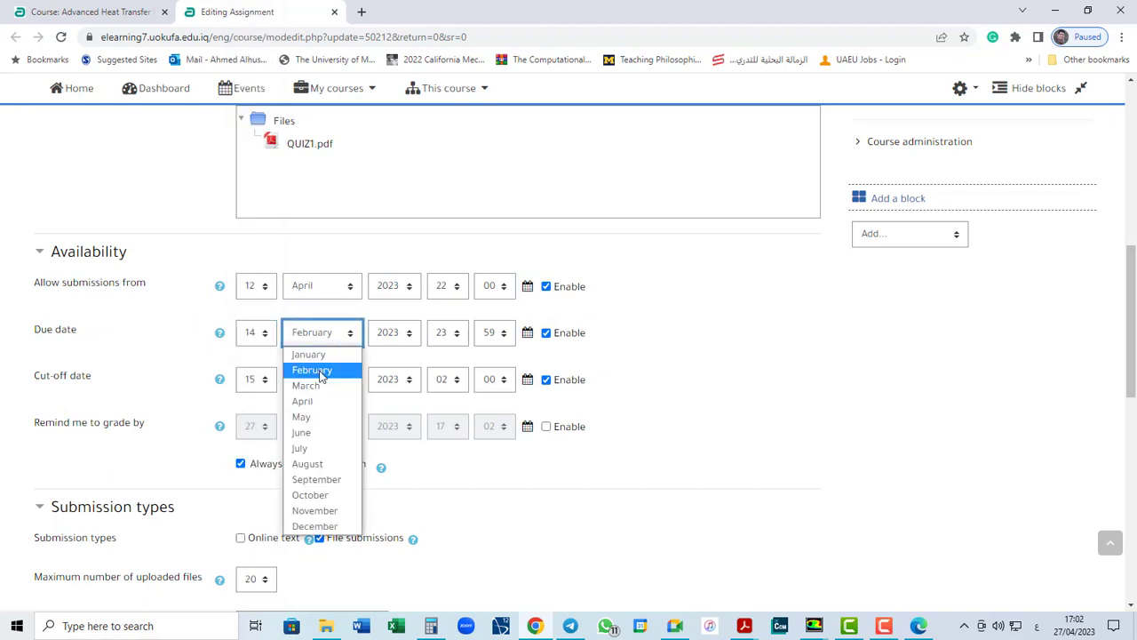
left_click(327, 400)
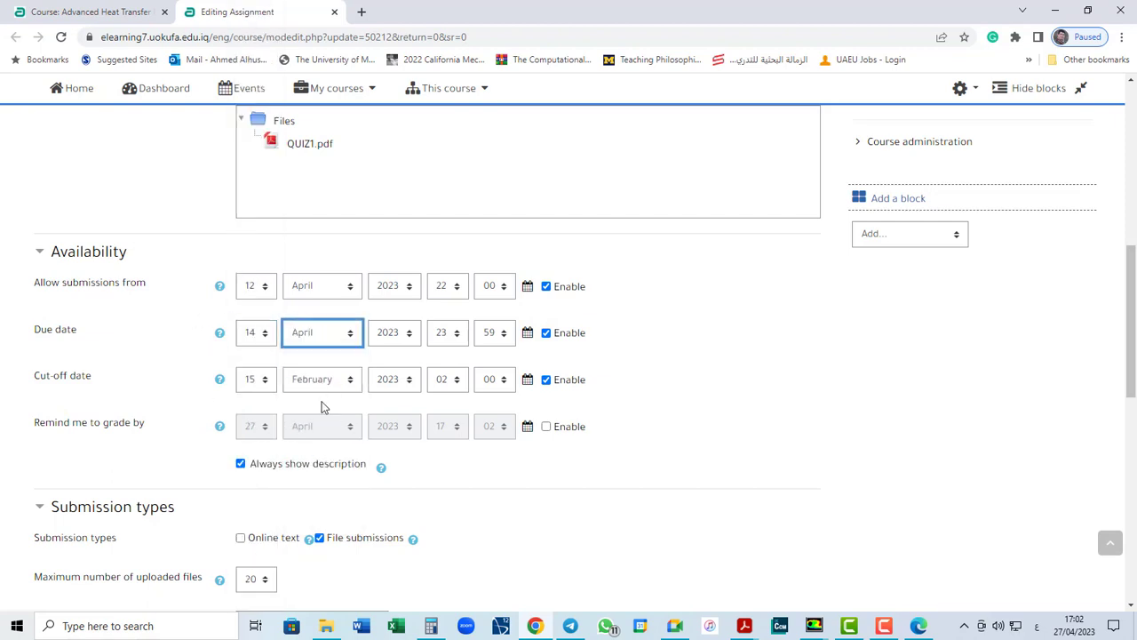
left_click(263, 334)
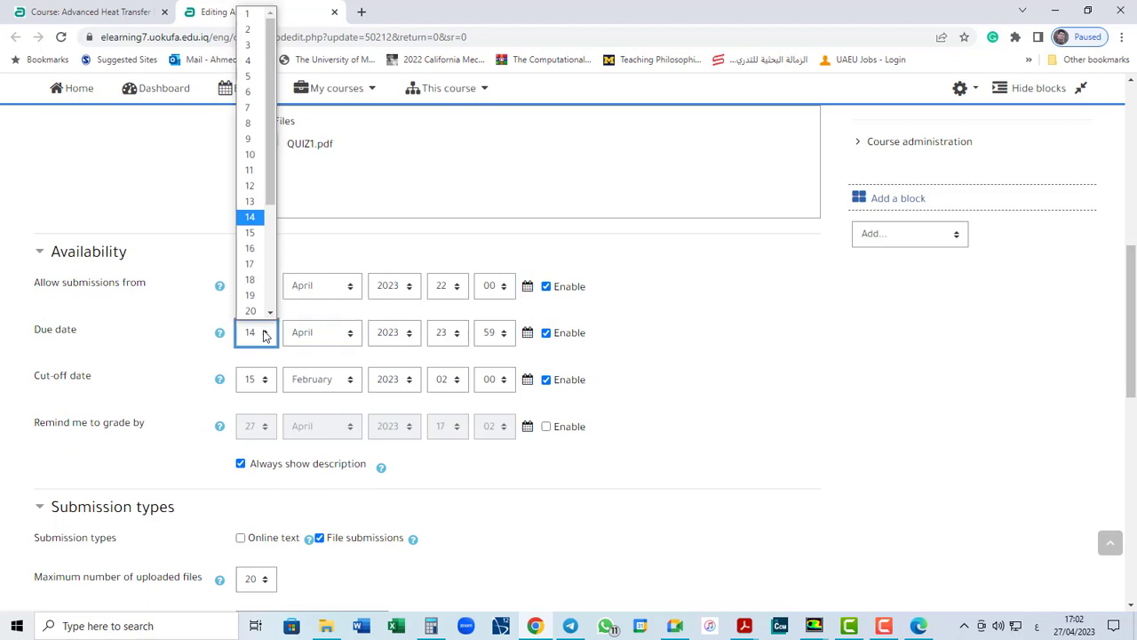
left_click(316, 342)
left_click(311, 368)
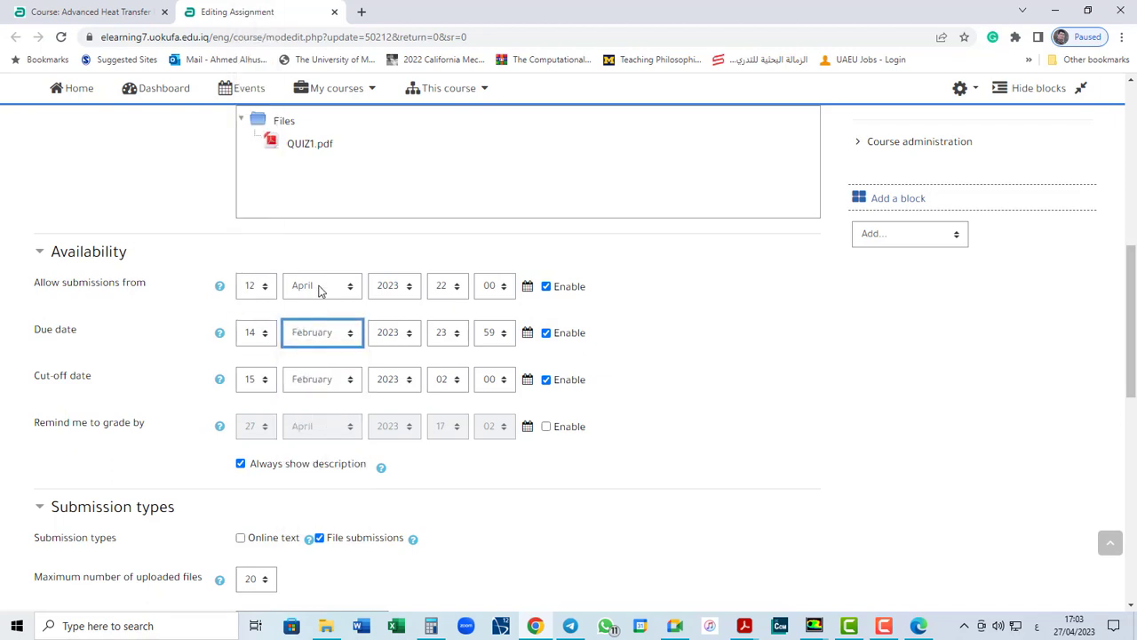
left_click(320, 290)
left_click(318, 328)
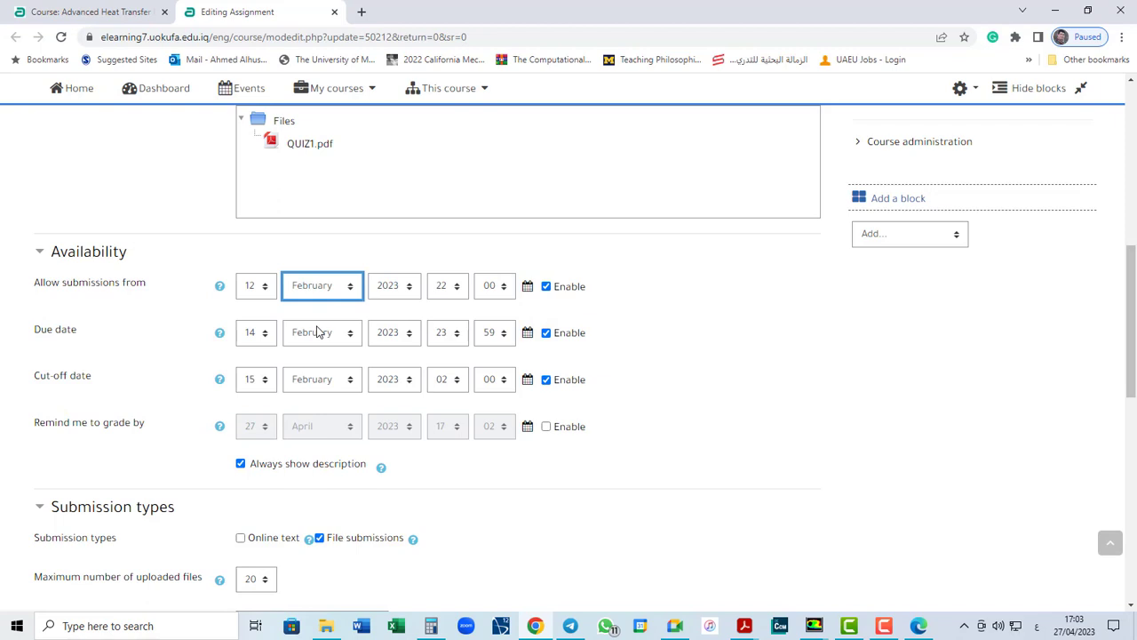
- Set the cut-off date of Chapter 2: Assignment 1 to 27 April 2023 at 18:00
left_click(326, 384)
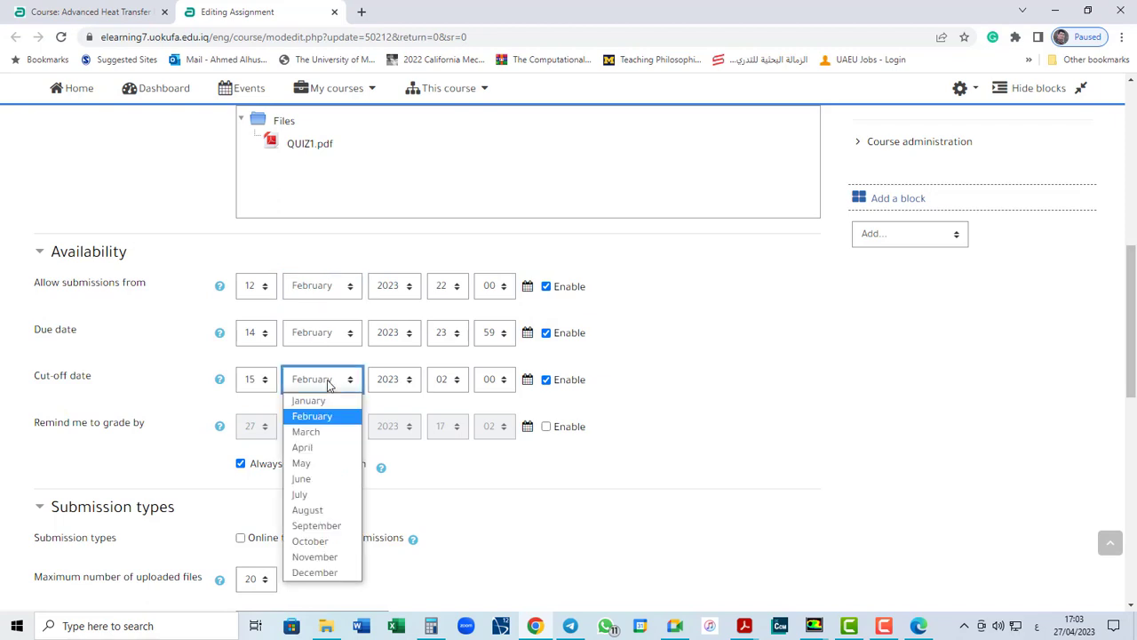
left_click(323, 455)
left_click(265, 380)
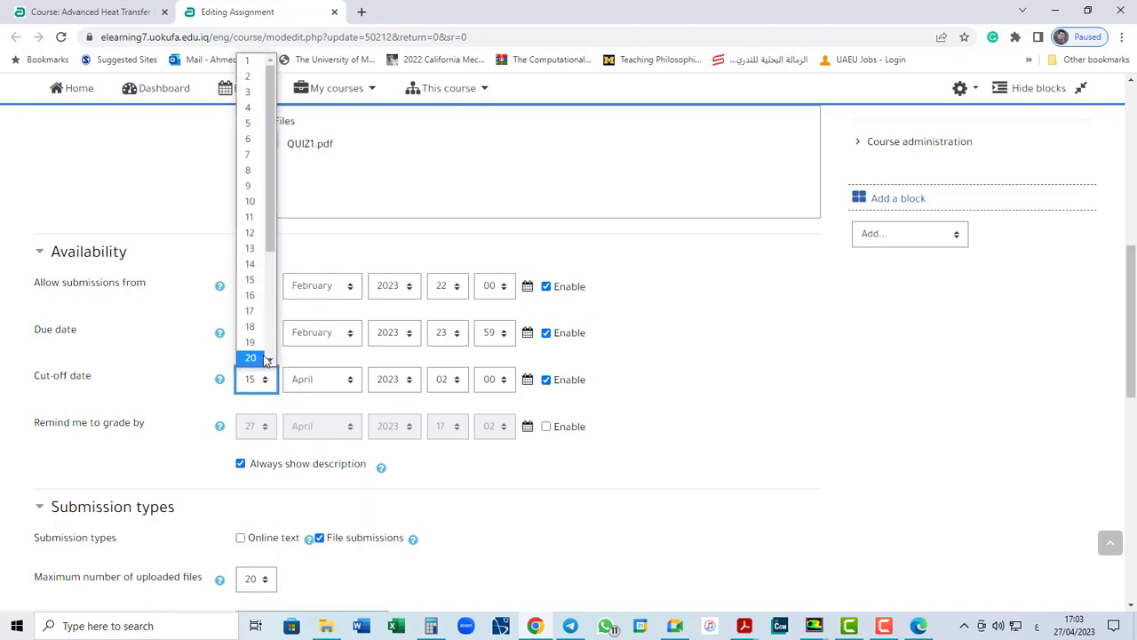
scroll(264, 359, "down", 3)
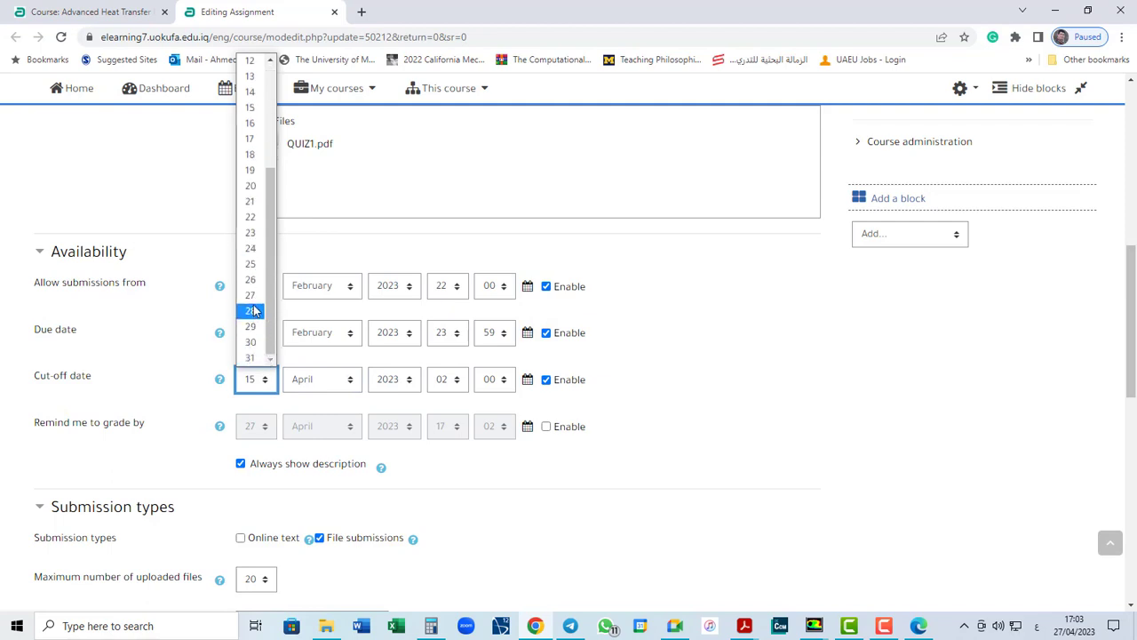
left_click(254, 296)
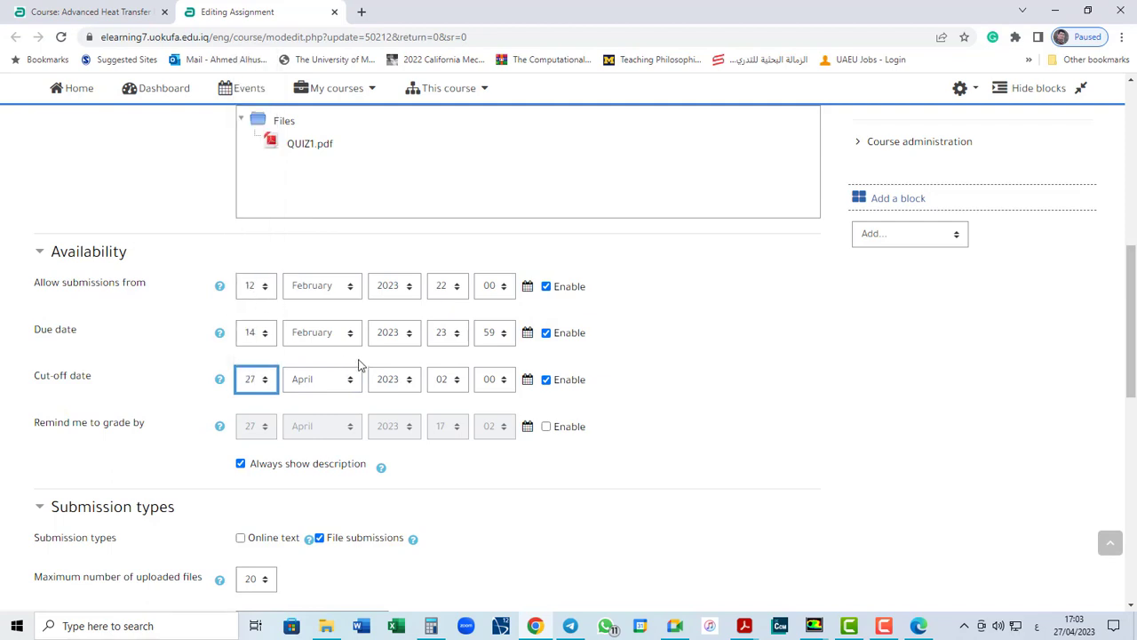
left_click(454, 383)
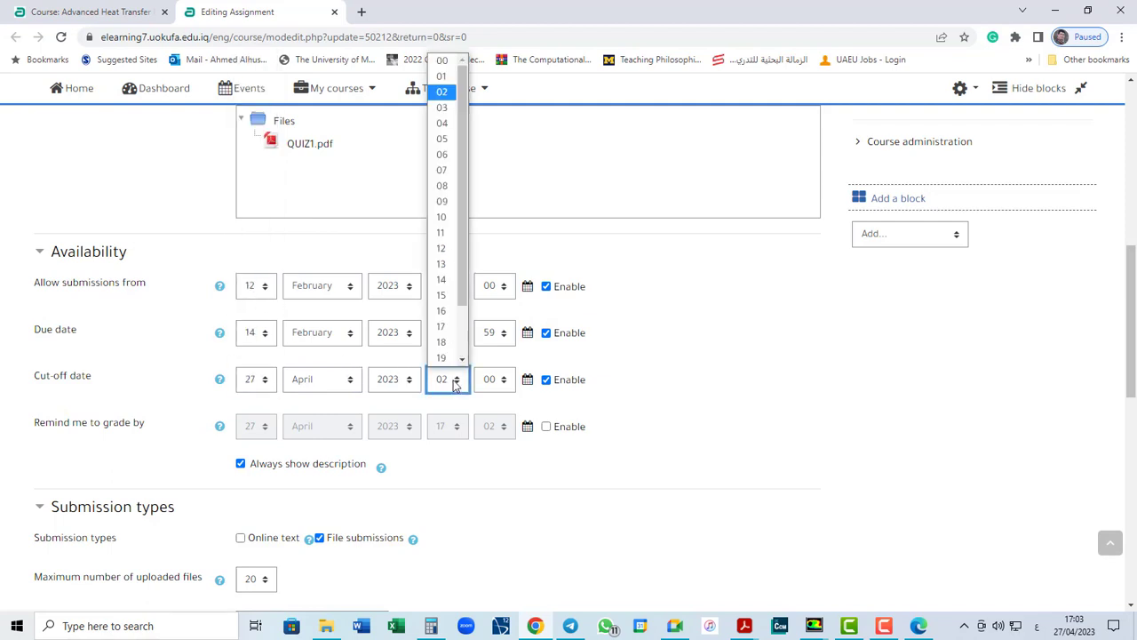
left_click(442, 343)
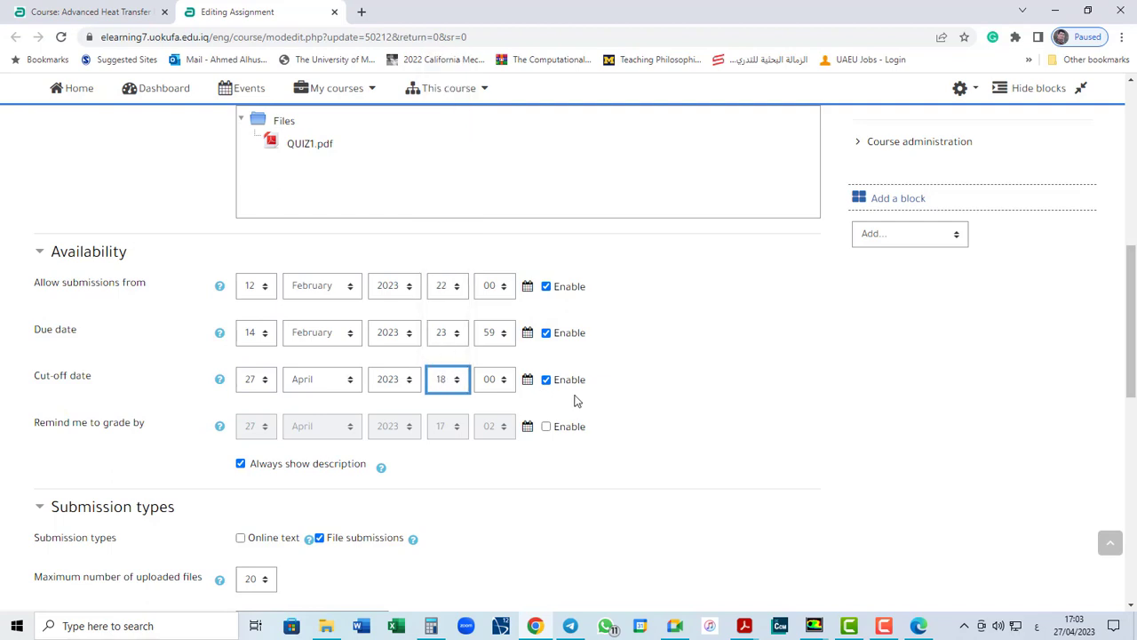
- Save the Chapter 2: Assignment 1 settings and return to the course page
left_click(709, 414)
scroll(708, 416, "down", 2)
scroll(670, 493, "down", 6)
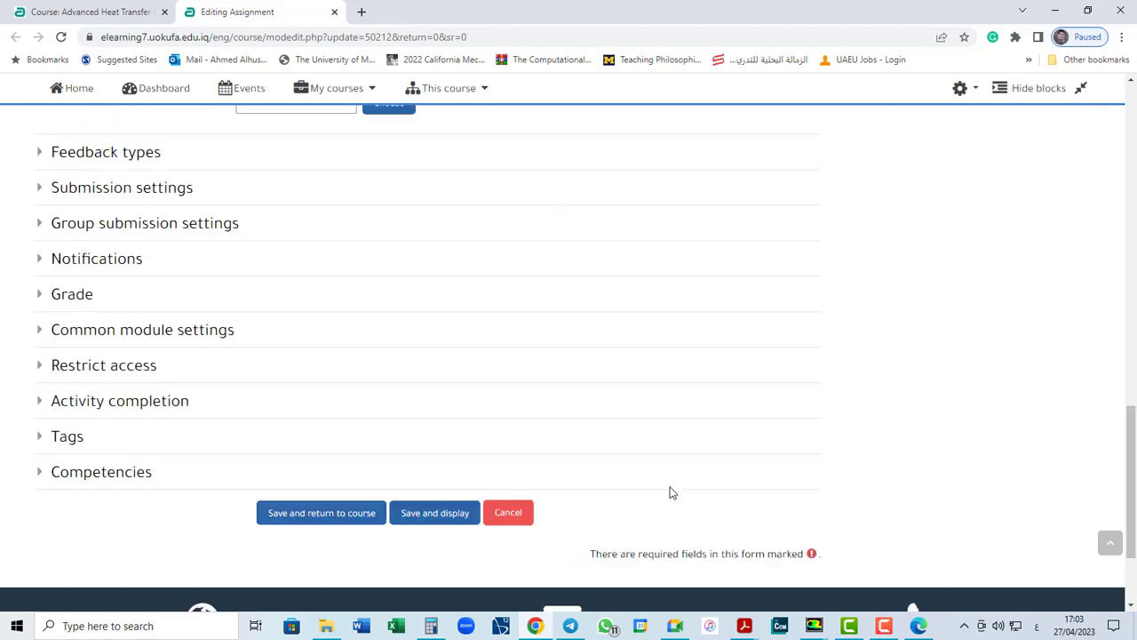
left_click(355, 518)
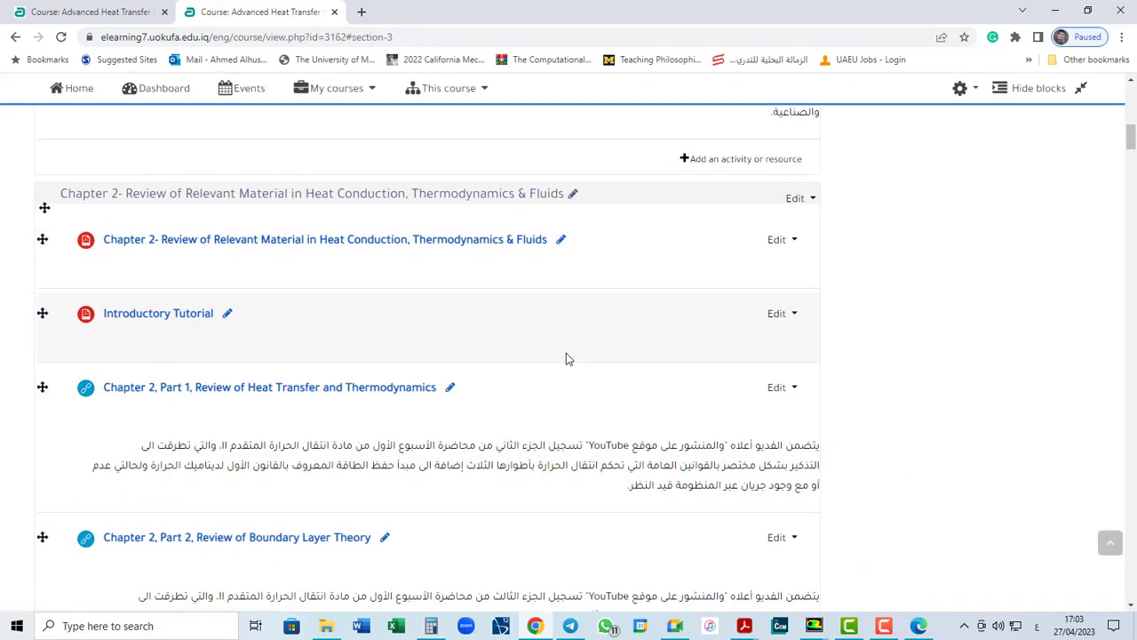
- Check the opening and due dates on the Chapter 2: Assignment 1 page and go back to the course page
scroll(565, 356, "up", 2)
scroll(206, 271, "down", 5)
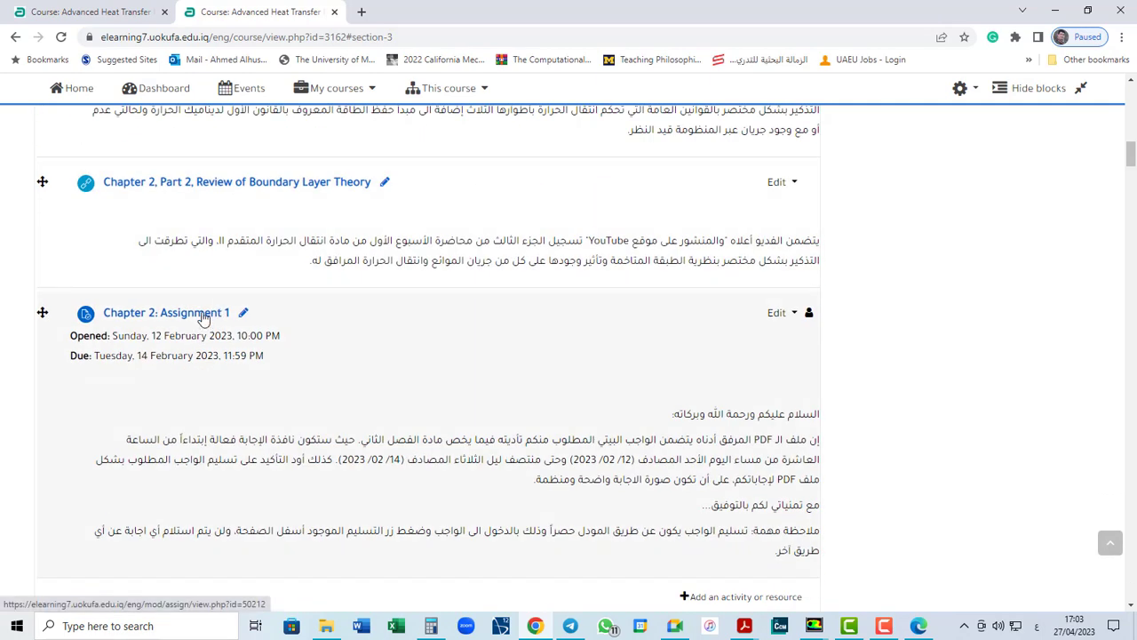
left_click(204, 319)
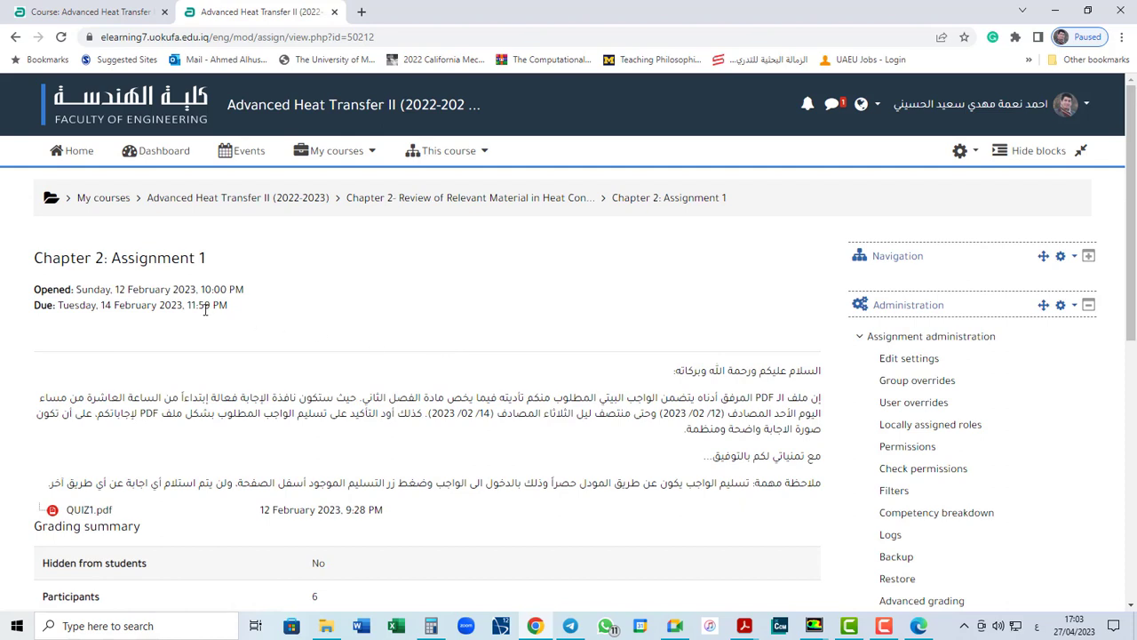
left_click(16, 37)
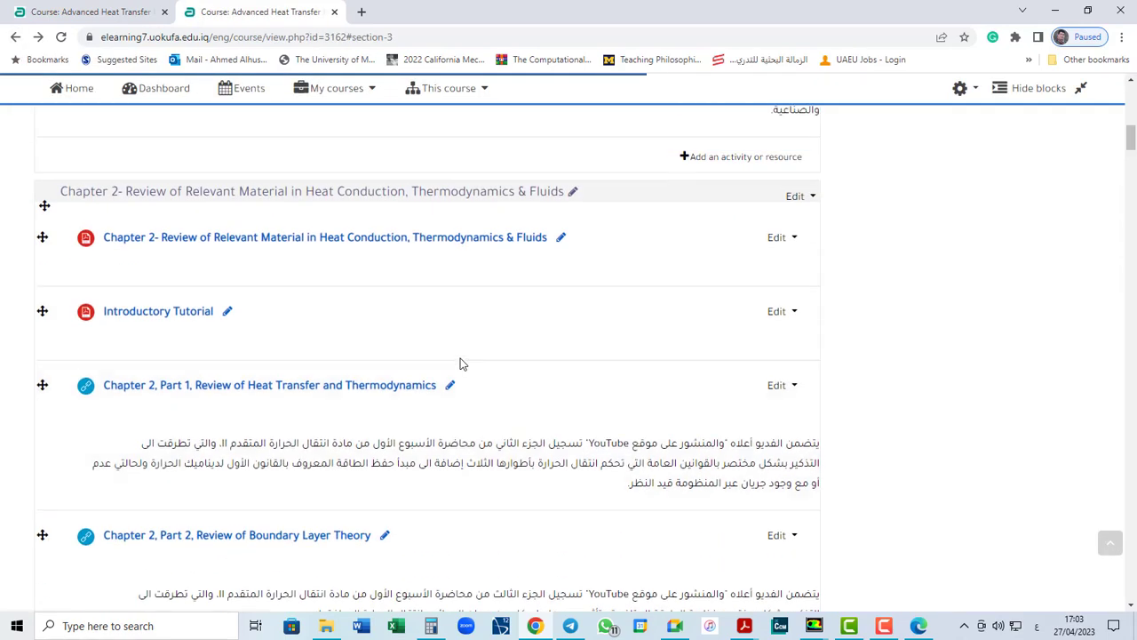
- Open the edit settings of Chapter 3: Assignment 1 in the Forced Convection section
scroll(544, 380, "down", 8)
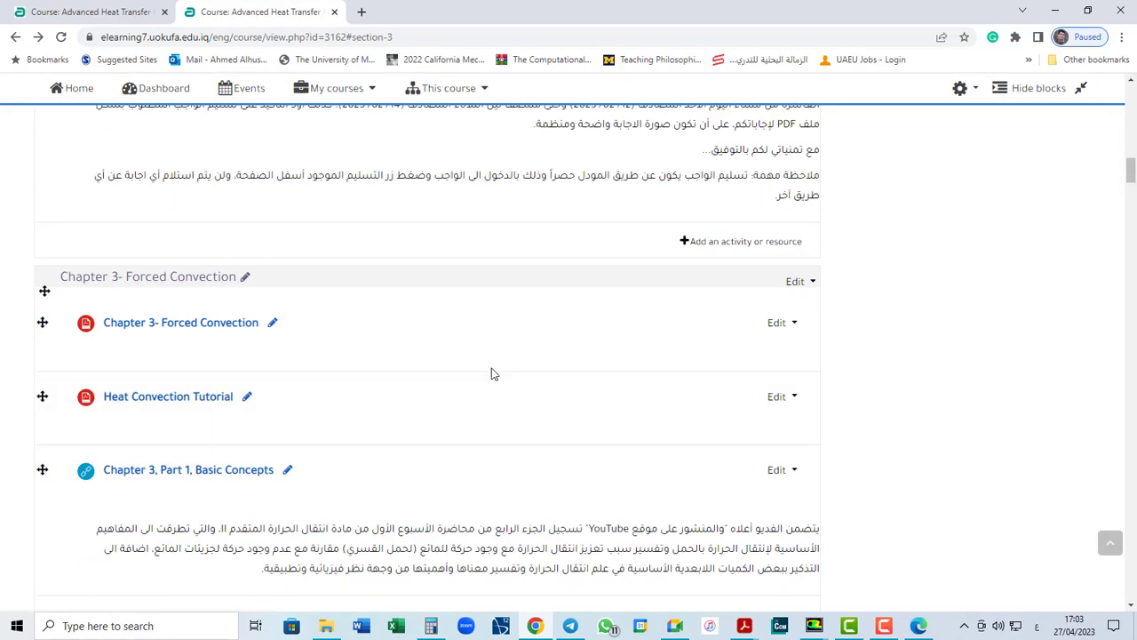
scroll(466, 369, "down", 2)
scroll(443, 365, "down", 3)
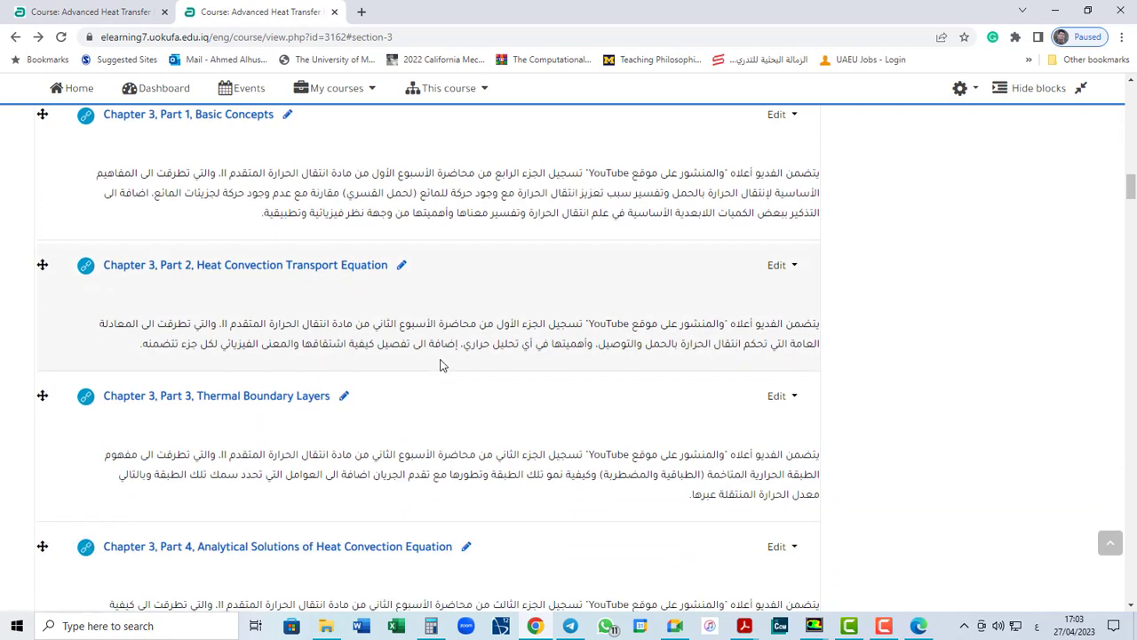
scroll(442, 365, "down", 3)
scroll(441, 366, "down", 3)
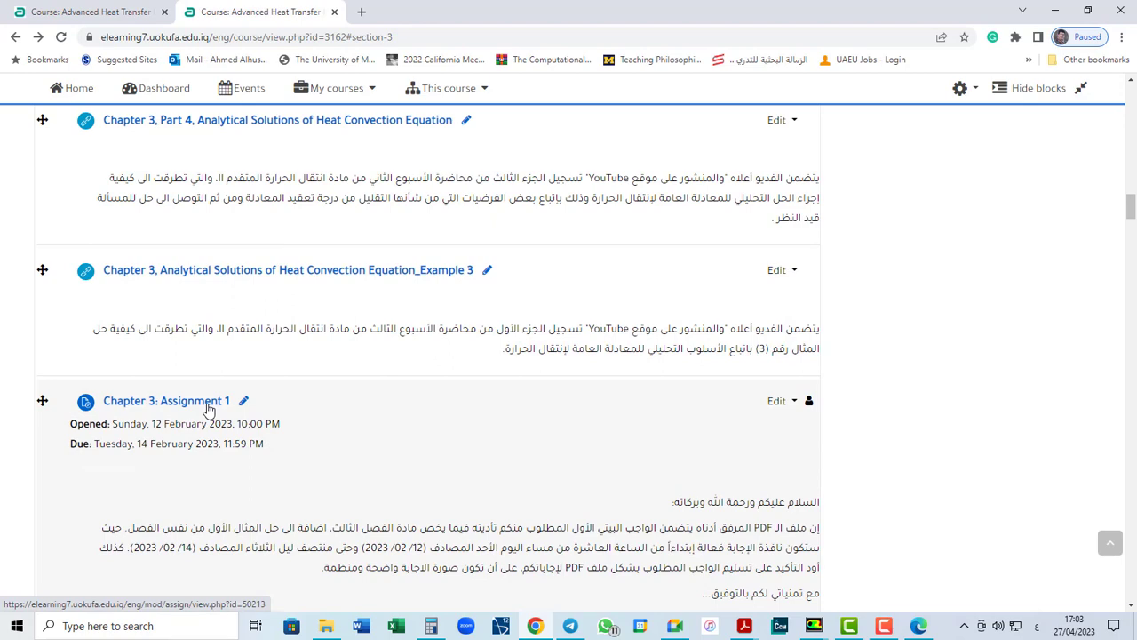
scroll(209, 409, "down", 3)
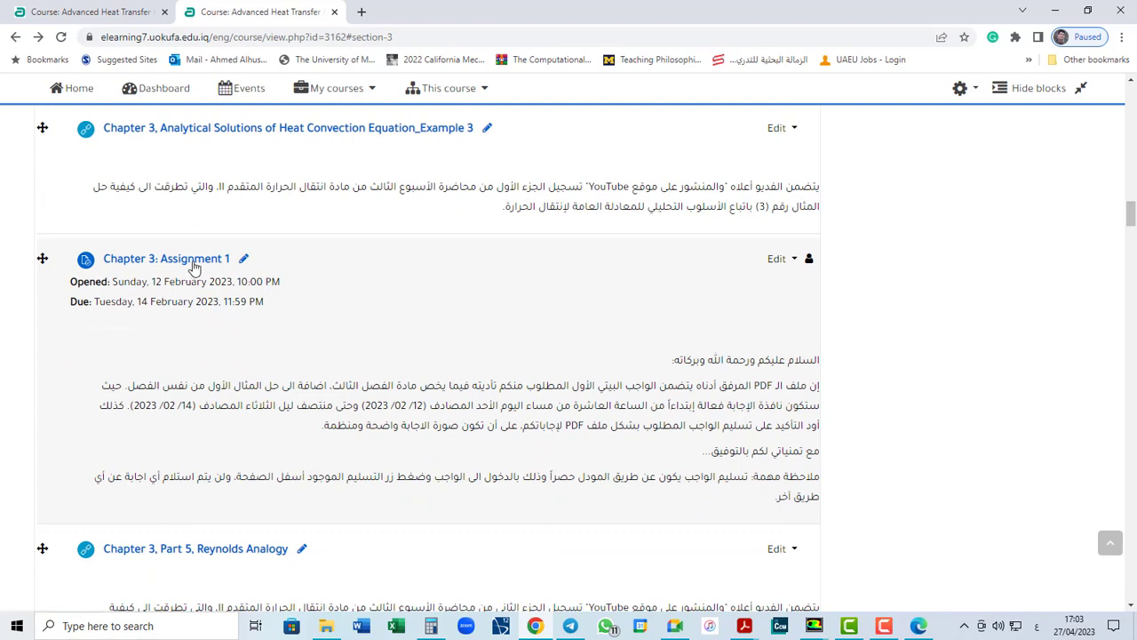
left_click(788, 265)
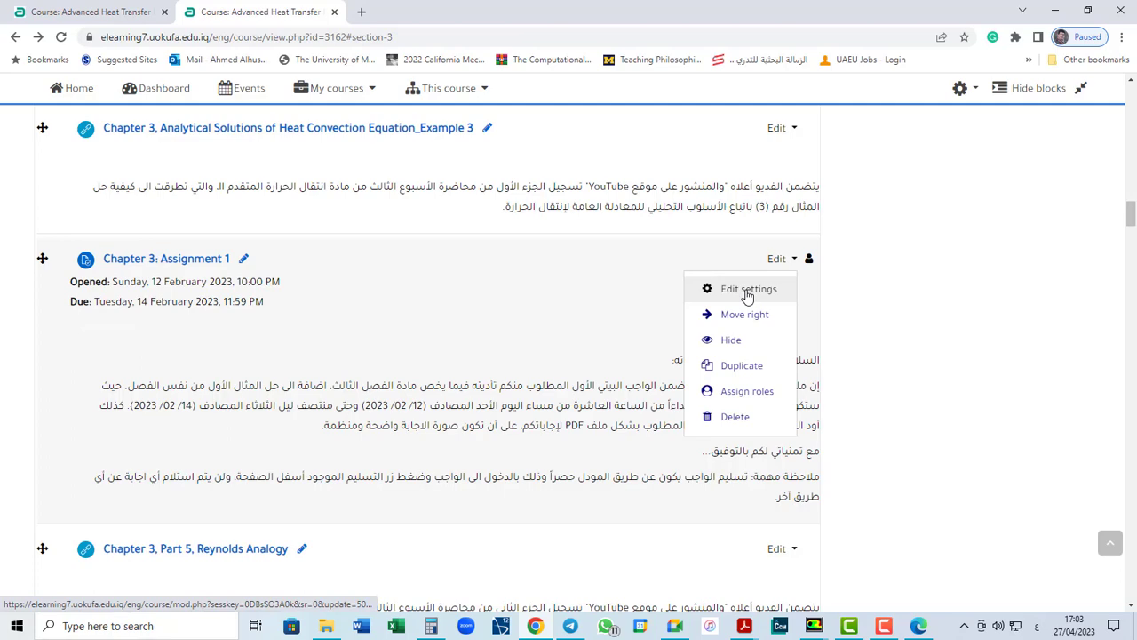
left_click(748, 291)
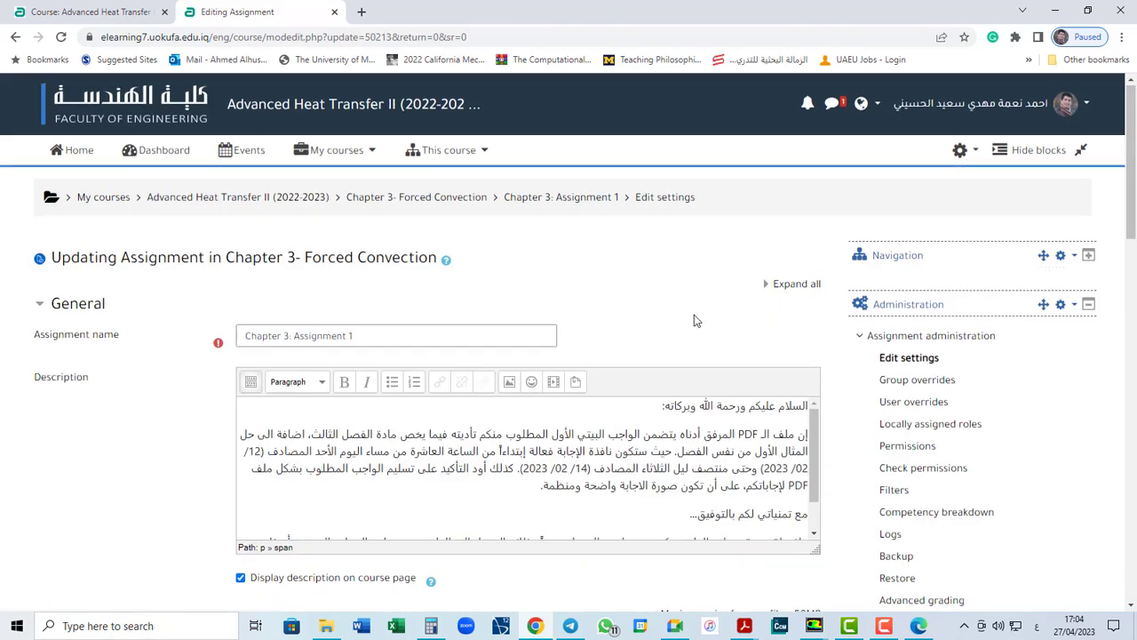
- Set the cut-off date of Chapter 3: Assignment 1 to 27 April 2023 at 18:00
scroll(617, 361, "down", 4)
scroll(325, 376, "down", 2)
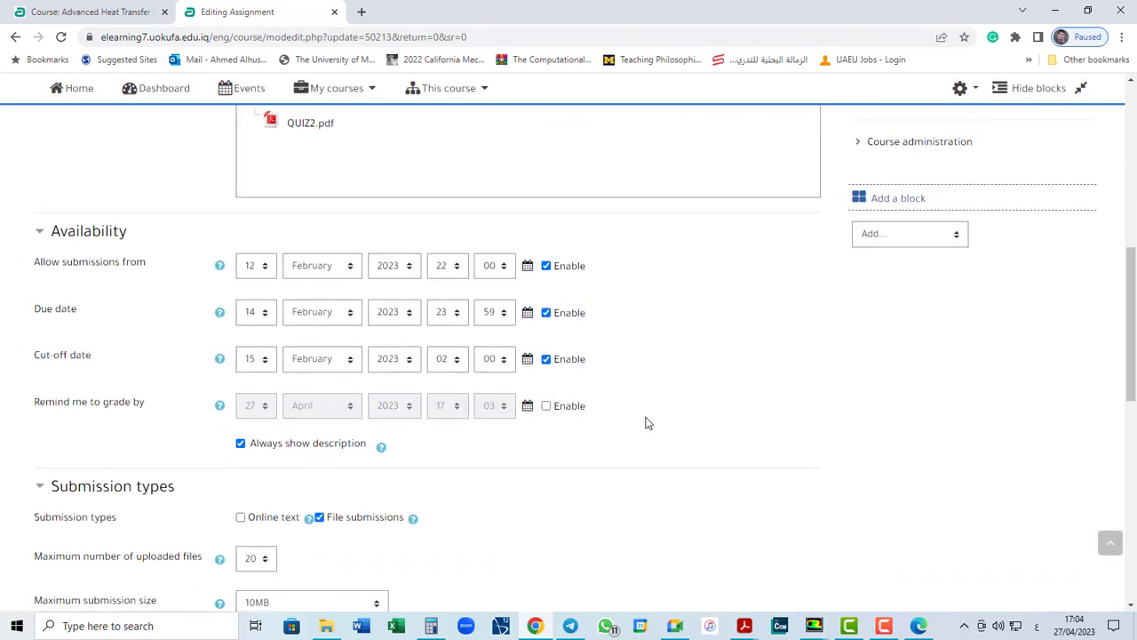
left_click(335, 365)
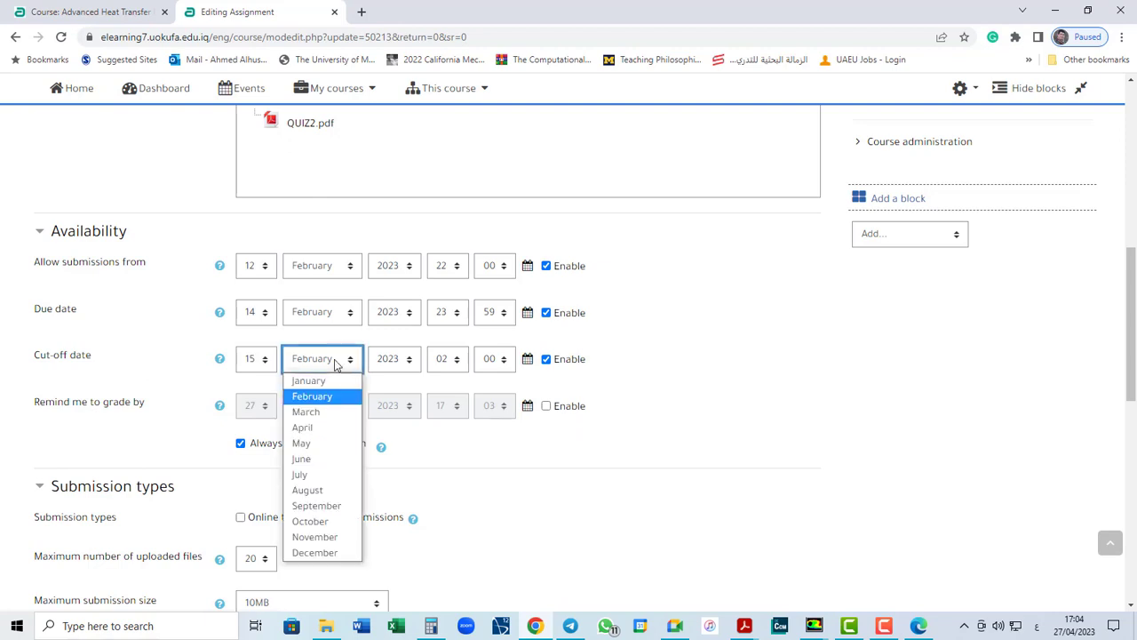
left_click(333, 427)
left_click(265, 359)
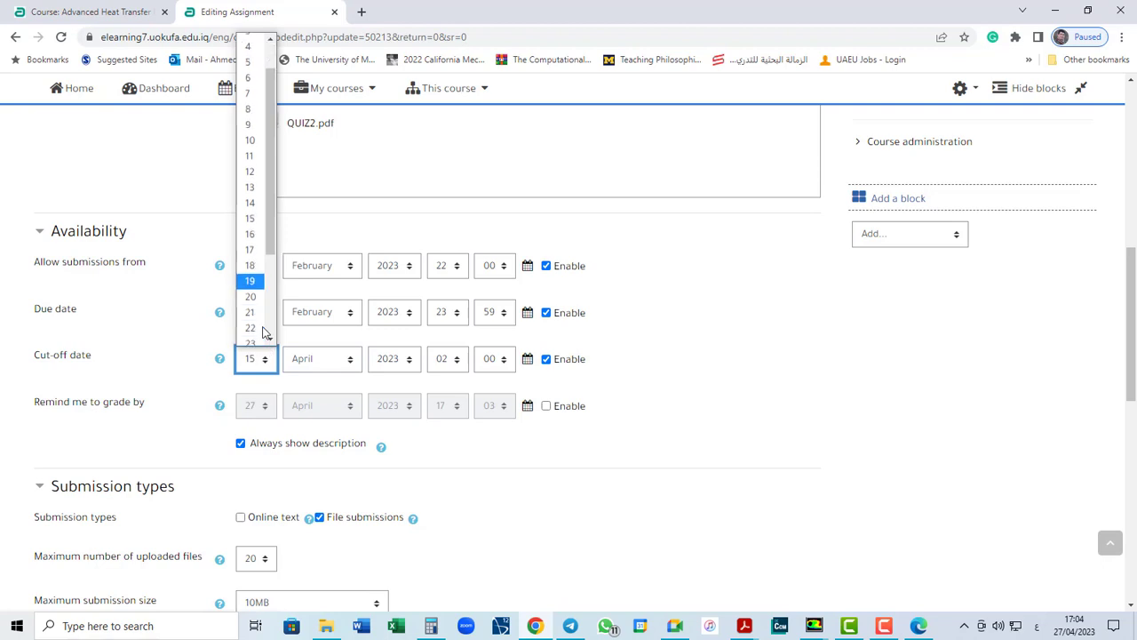
scroll(257, 302, "down", 2)
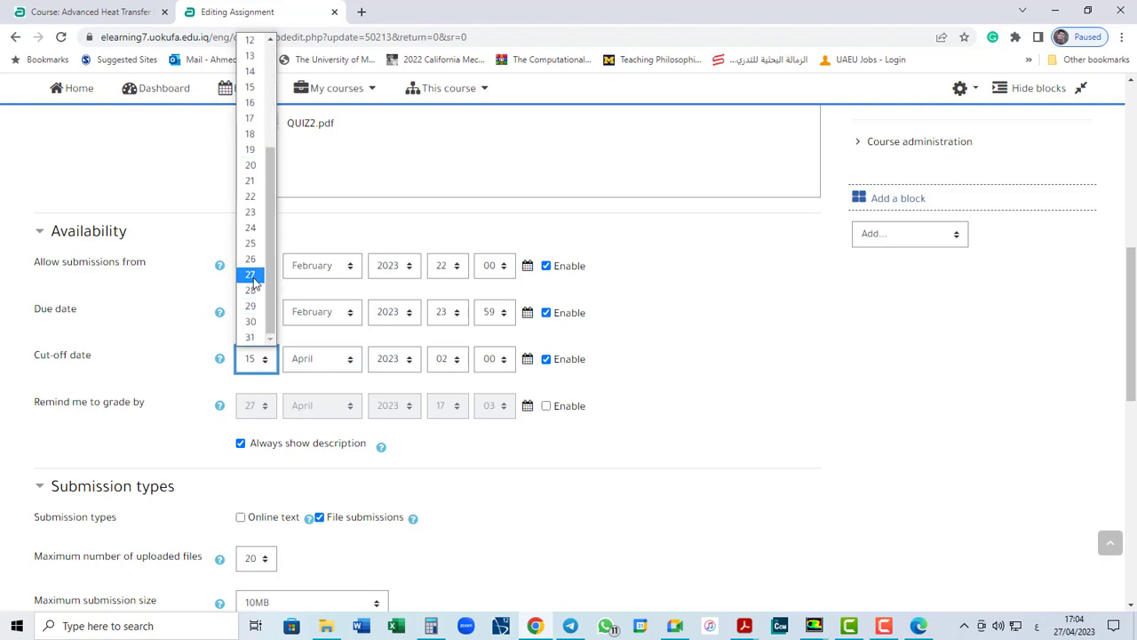
left_click(251, 275)
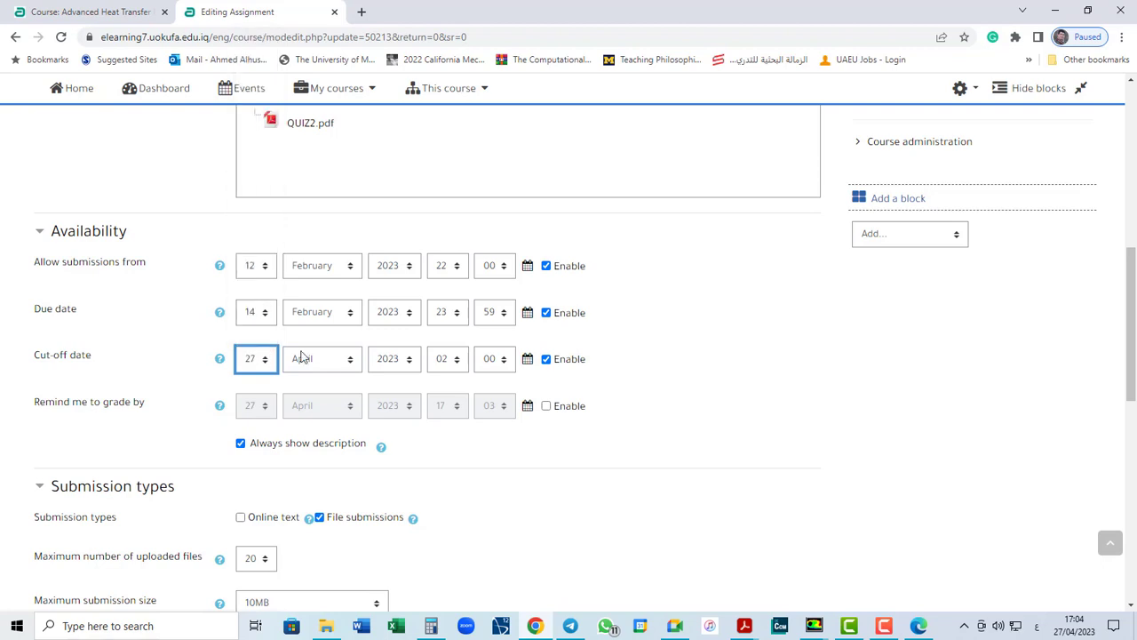
left_click(455, 359)
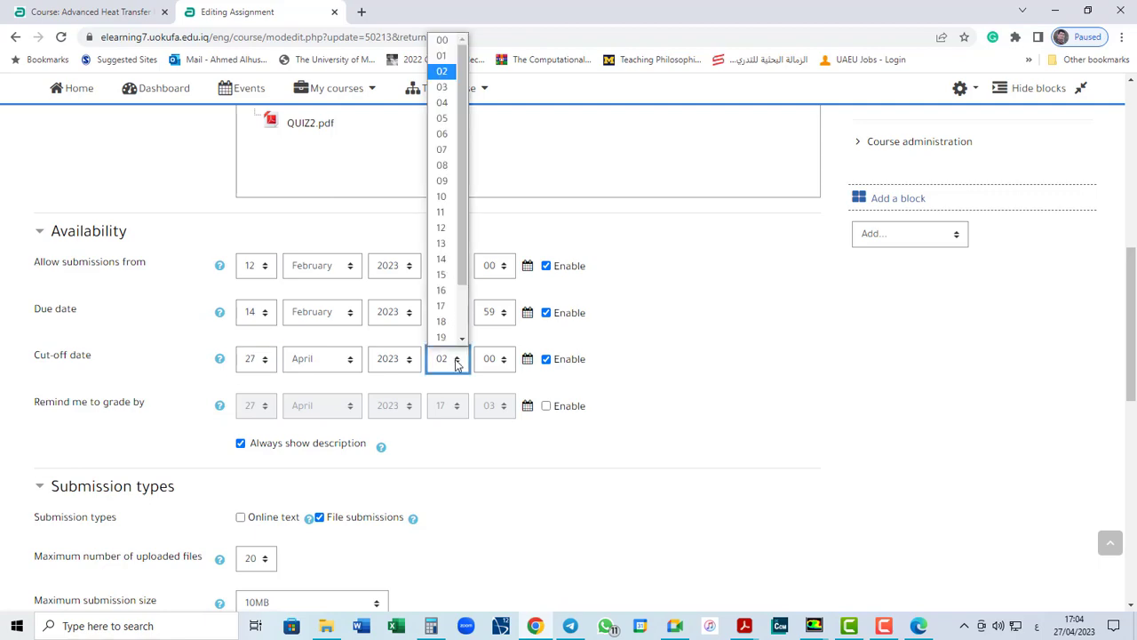
left_click(445, 323)
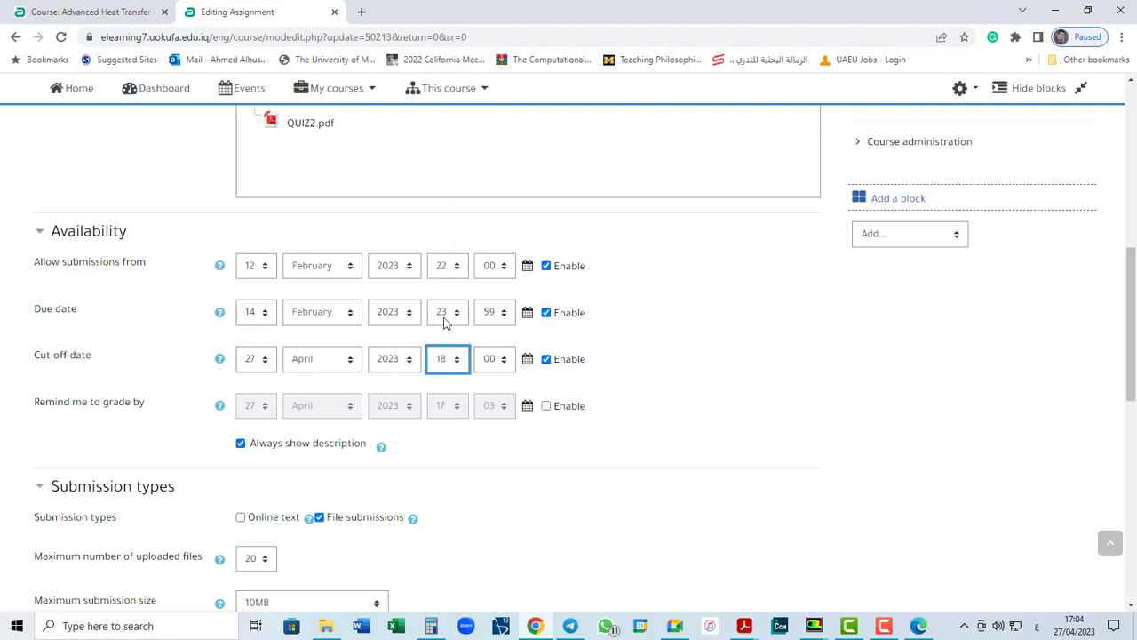
- Save the Chapter 3: Assignment 1 settings and return to the course page
scroll(411, 492, "down", 4)
scroll(360, 469, "down", 4)
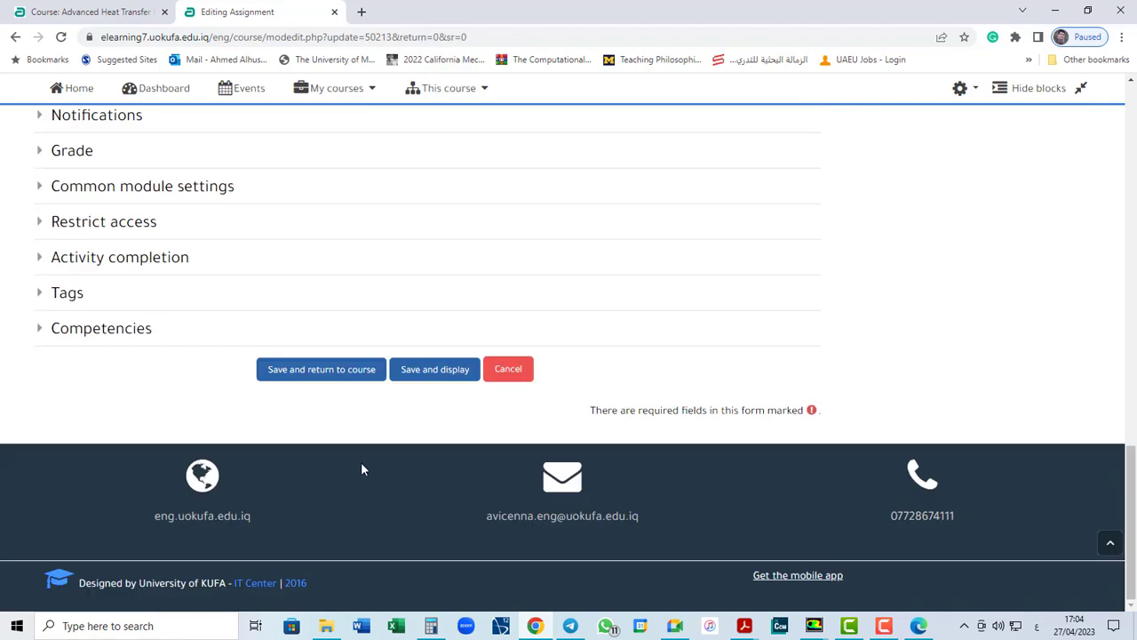
left_click(364, 371)
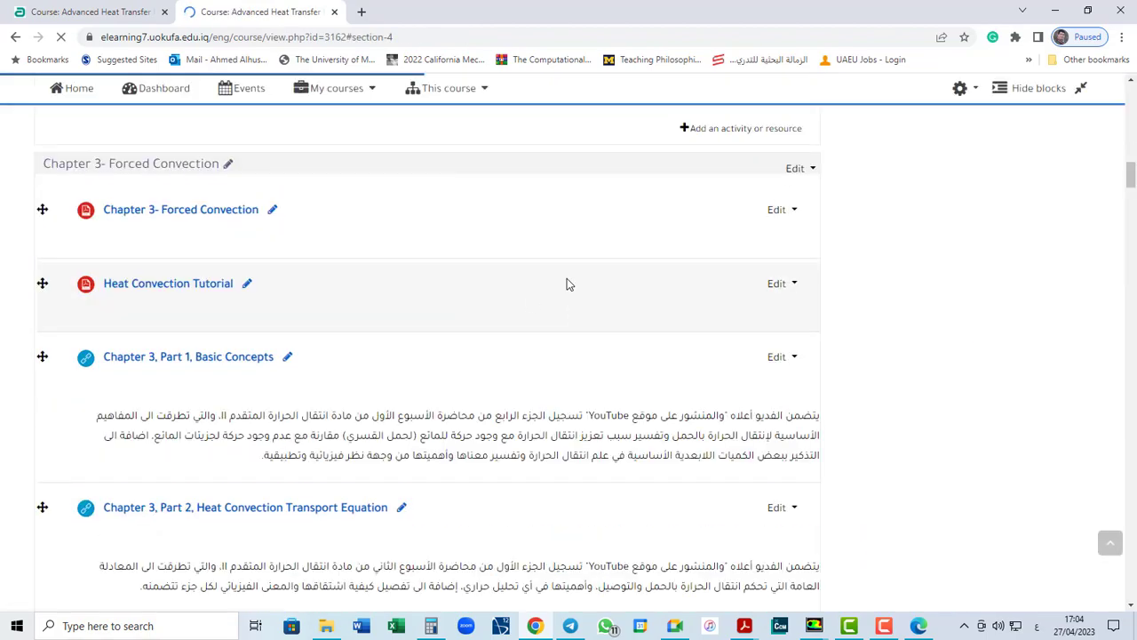
- Open the edit settings of the Chapter 8 Quiz in Topic 10
scroll(464, 322, "down", 10)
scroll(463, 329, "down", 20)
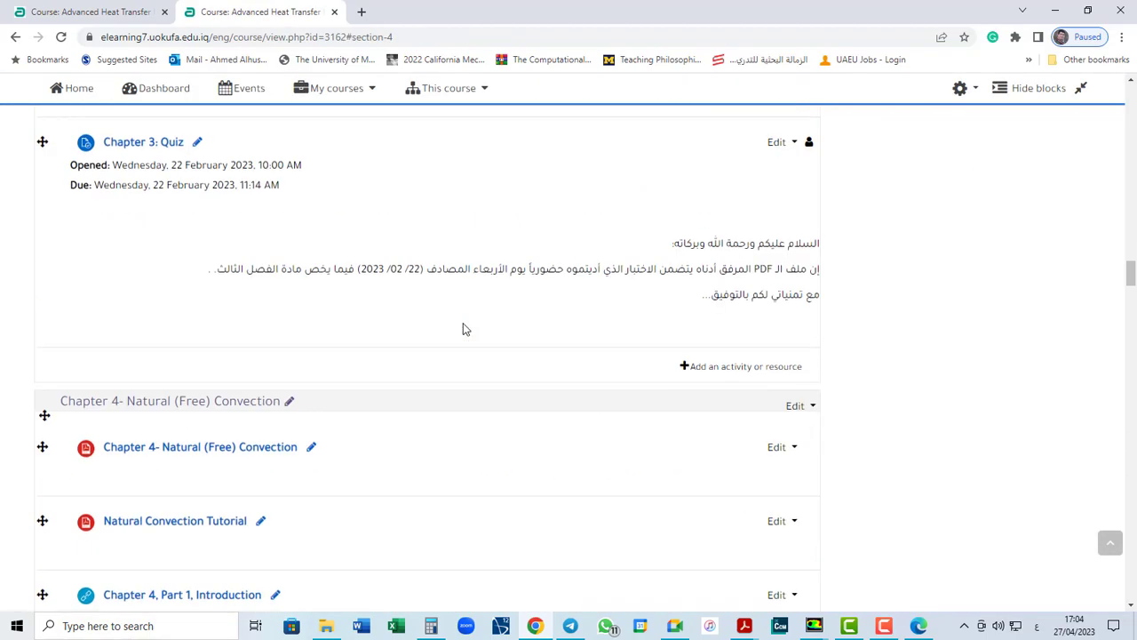
scroll(463, 328, "down", 20)
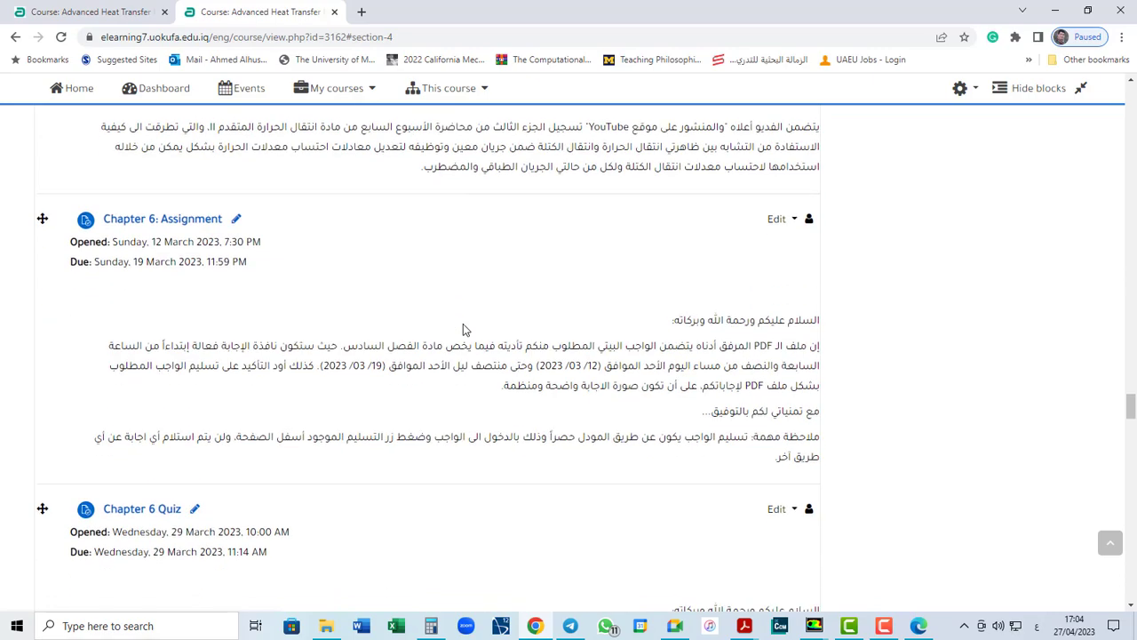
scroll(463, 331, "down", 20)
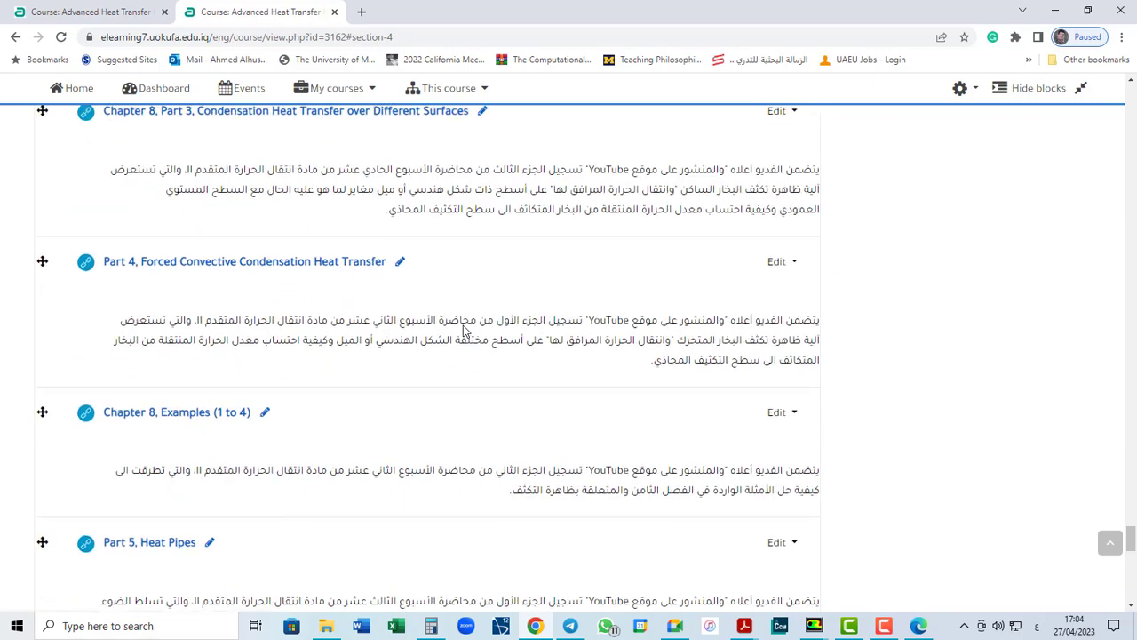
scroll(463, 328, "up", 1)
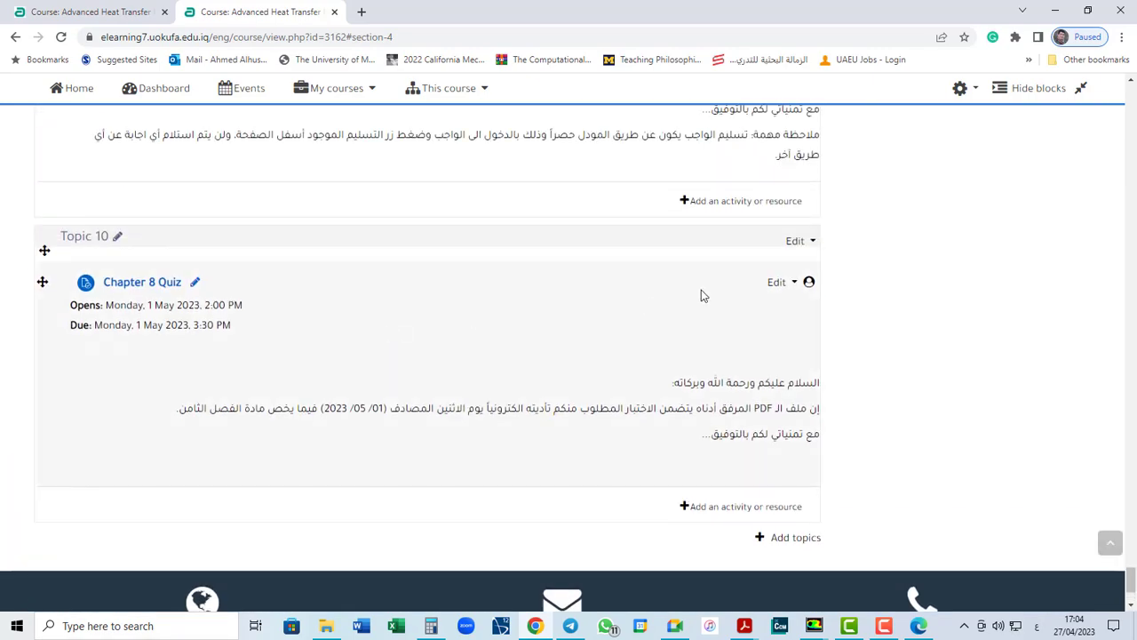
left_click(780, 281)
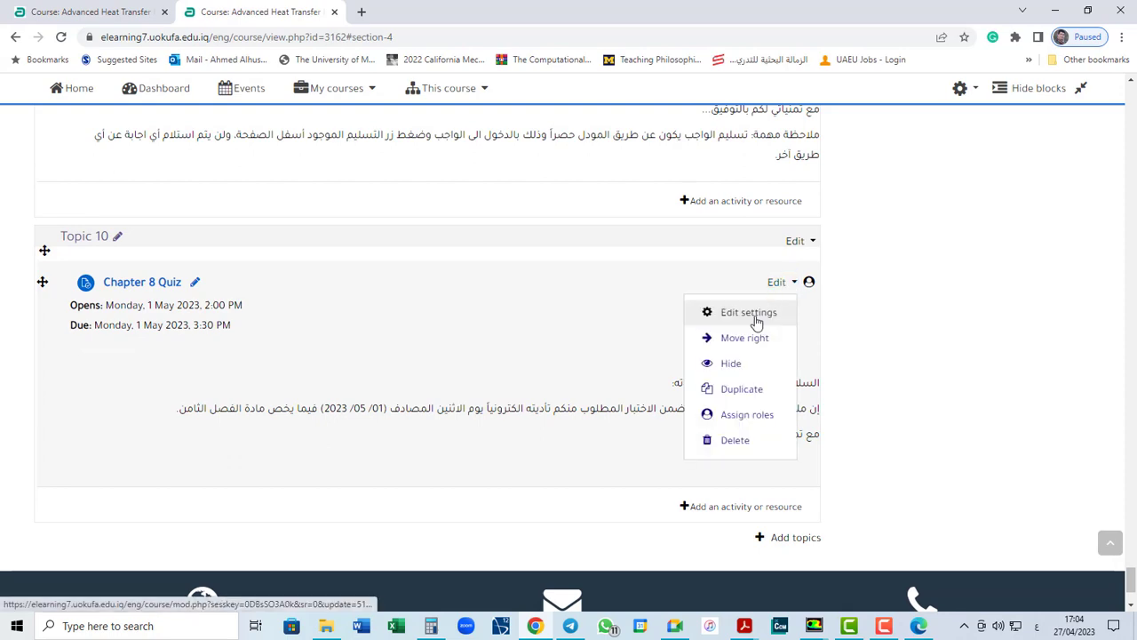
left_click(754, 317)
- Enable the Chapter 8 Quiz's cut-off date and set it to 27 April 2023 at 19:05
scroll(432, 405, "down", 4)
scroll(432, 405, "down", 3)
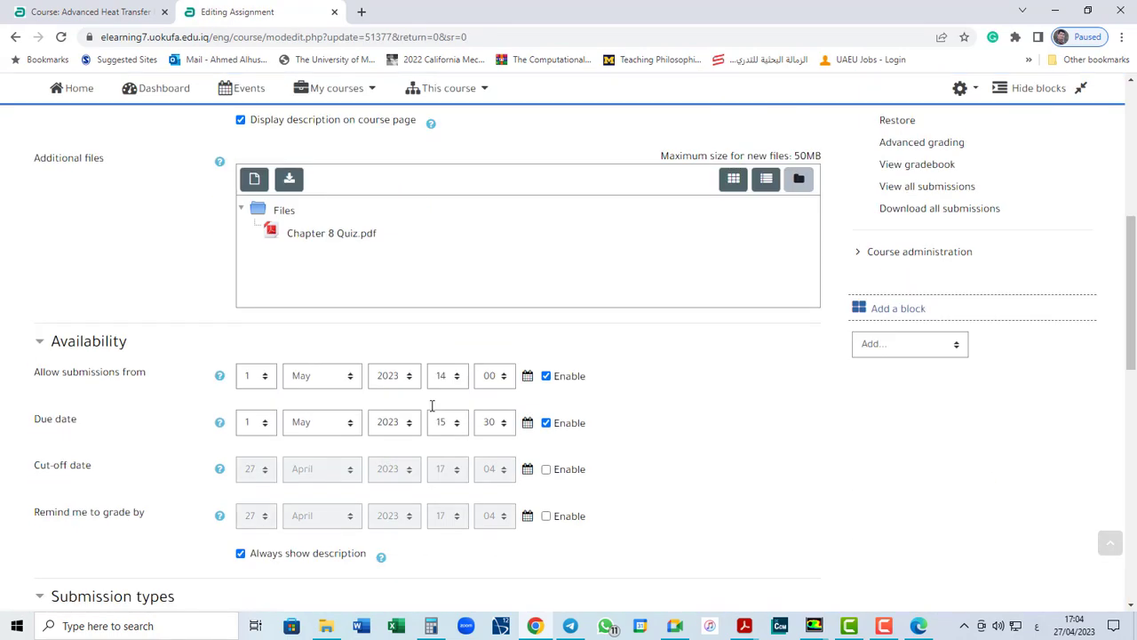
left_click(546, 328)
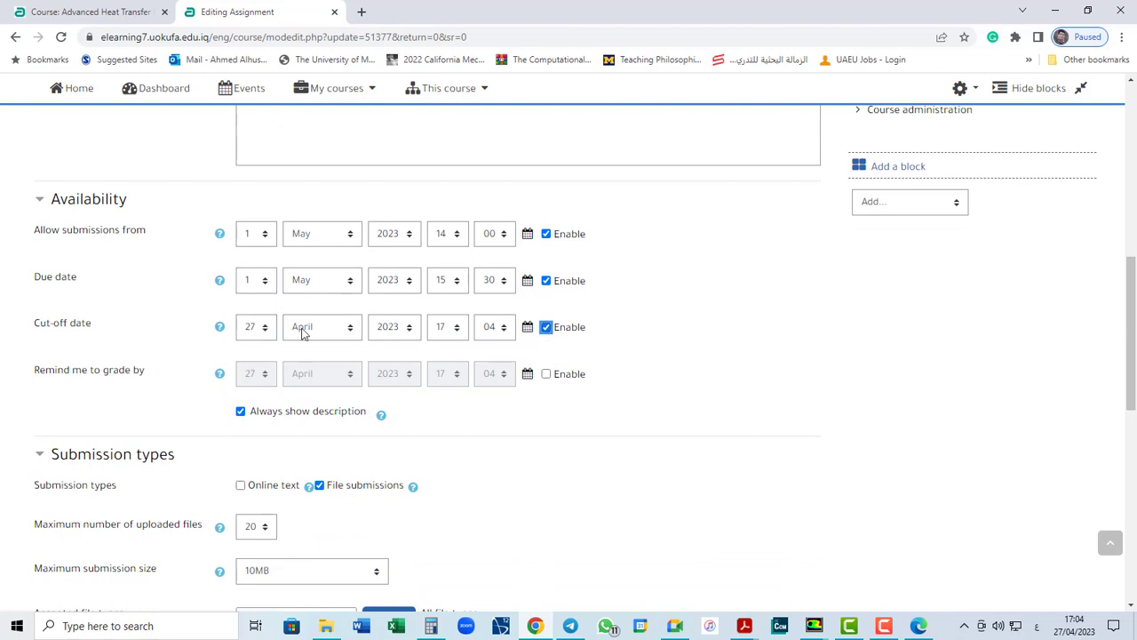
left_click(455, 331)
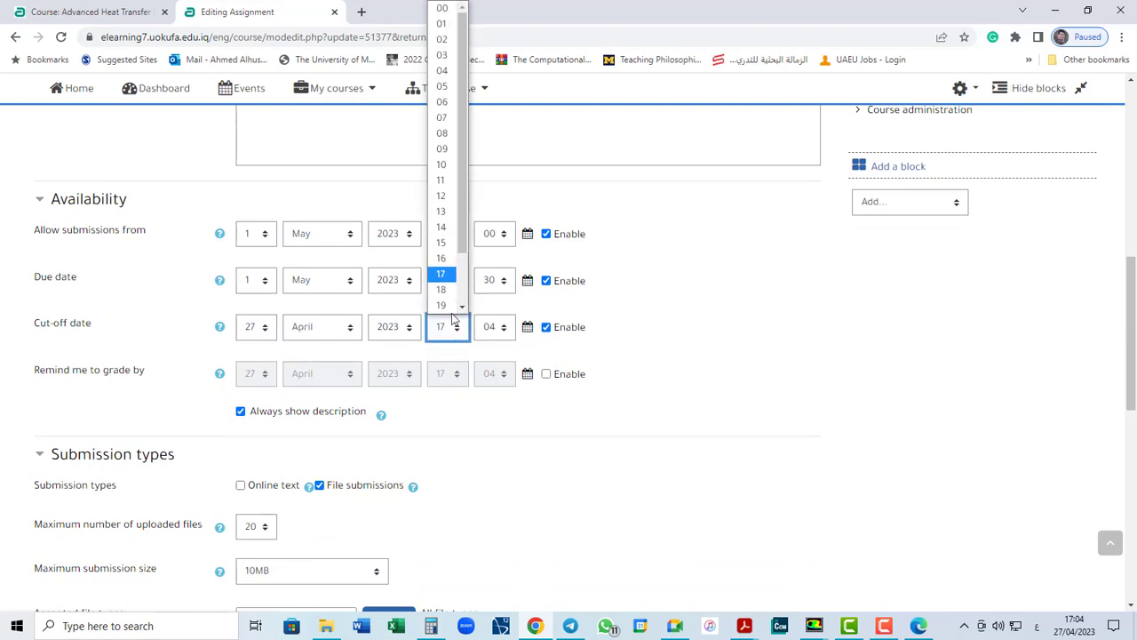
left_click(444, 290)
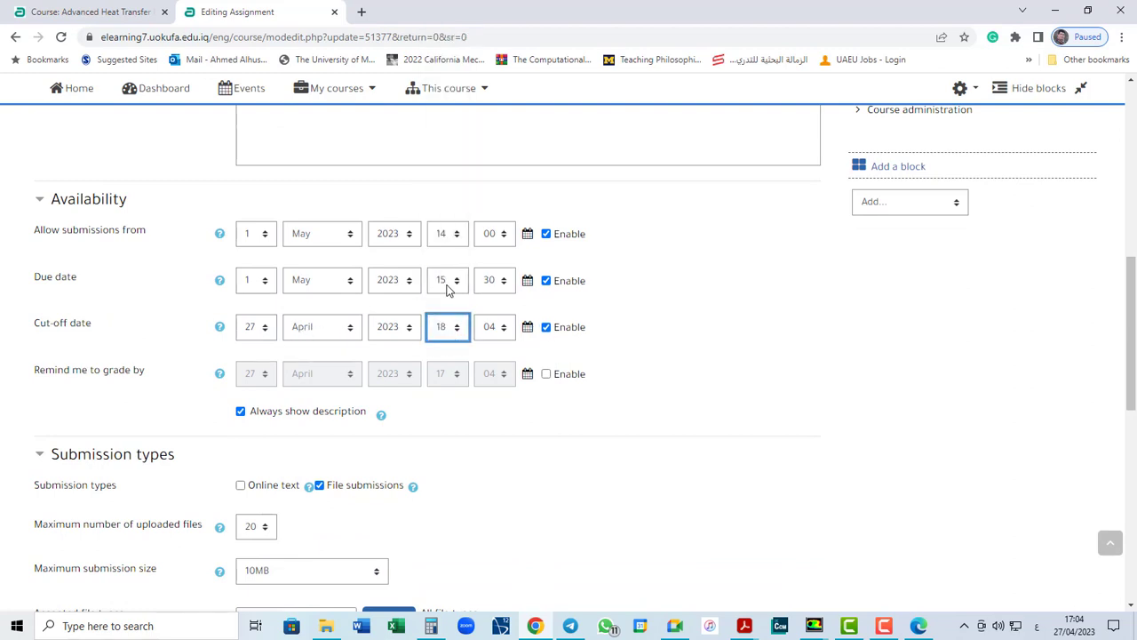
left_click(503, 333)
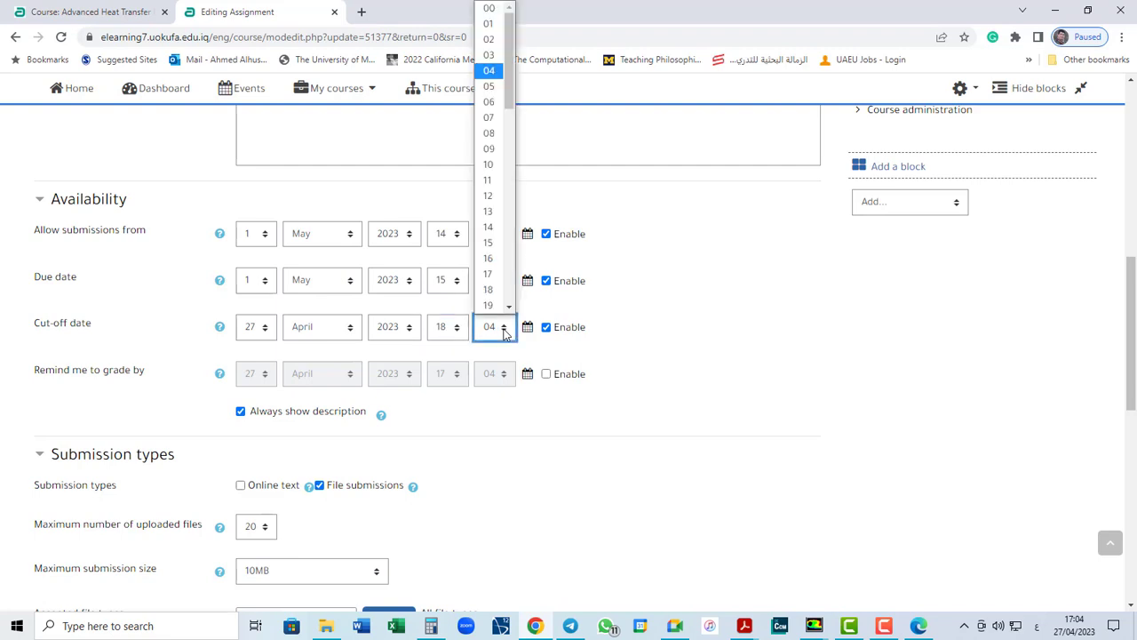
left_click(490, 87)
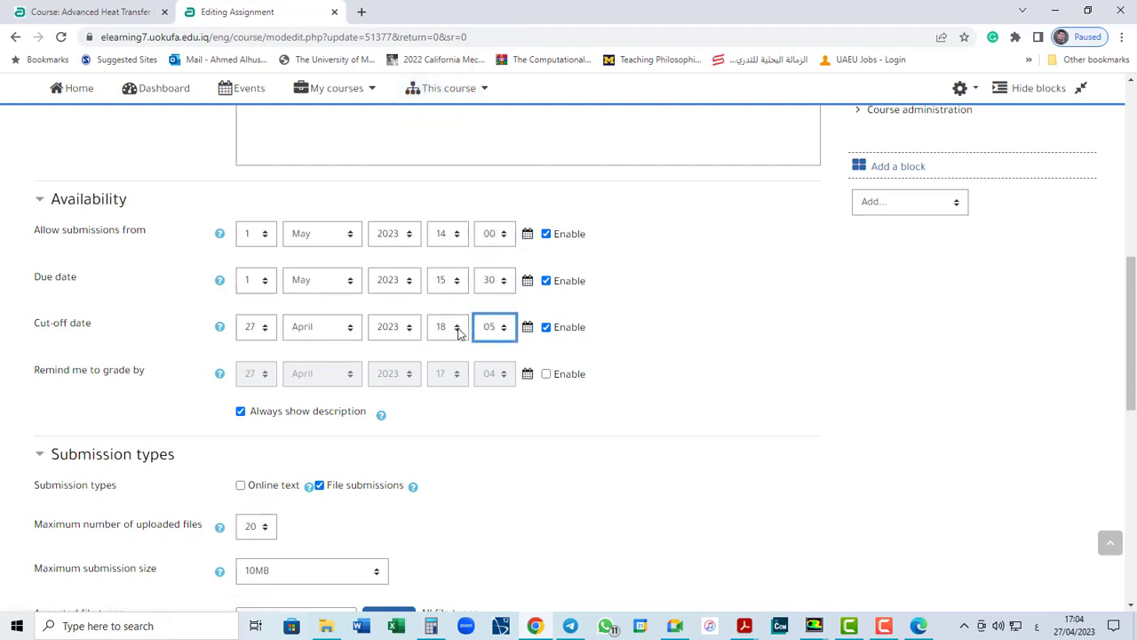
left_click(459, 333)
left_click(447, 307)
- Recheck the Chapter 8 Quiz's availability dates and try to save the settings and return to the course
scroll(688, 422, "down", 8)
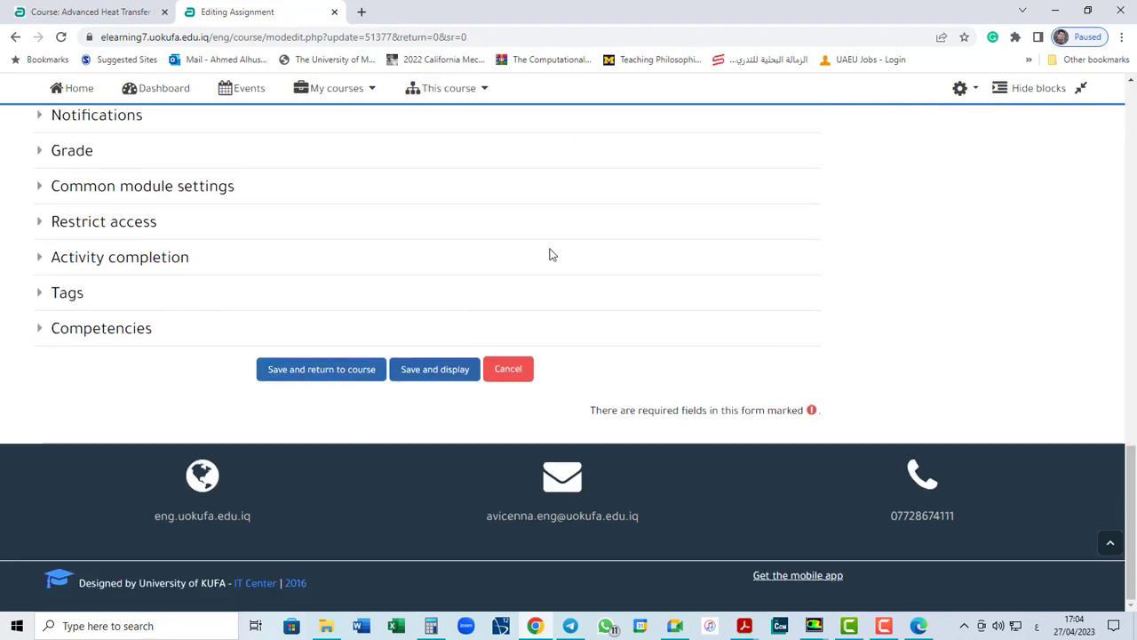
scroll(551, 255, "up", 5)
scroll(551, 255, "up", 2)
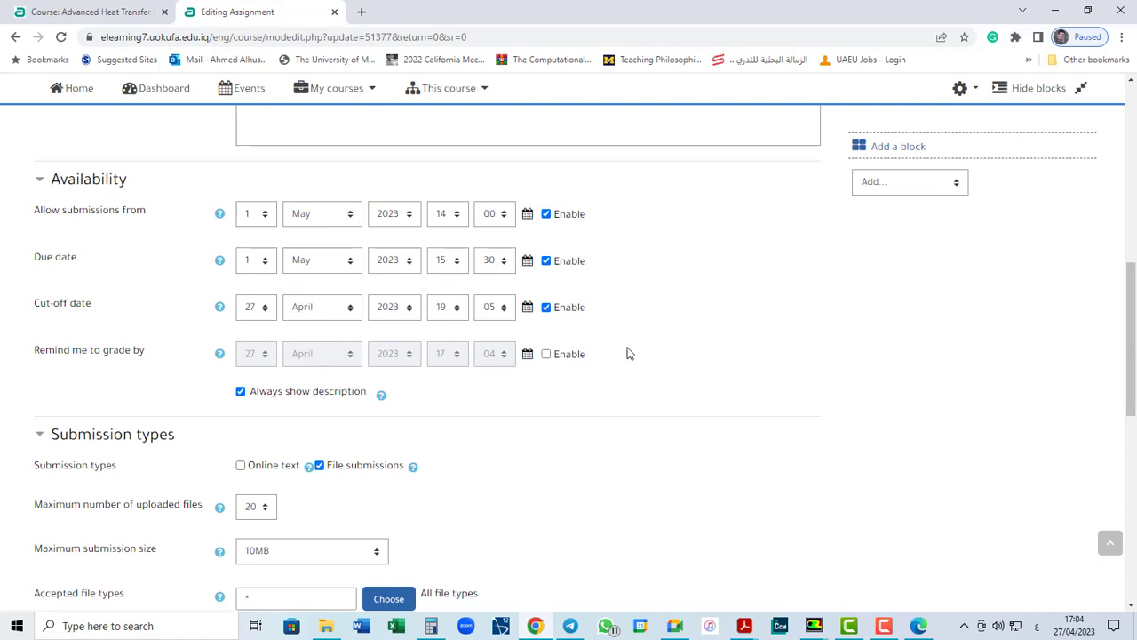
scroll(627, 352, "down", 8)
scroll(863, 363, "up", 7)
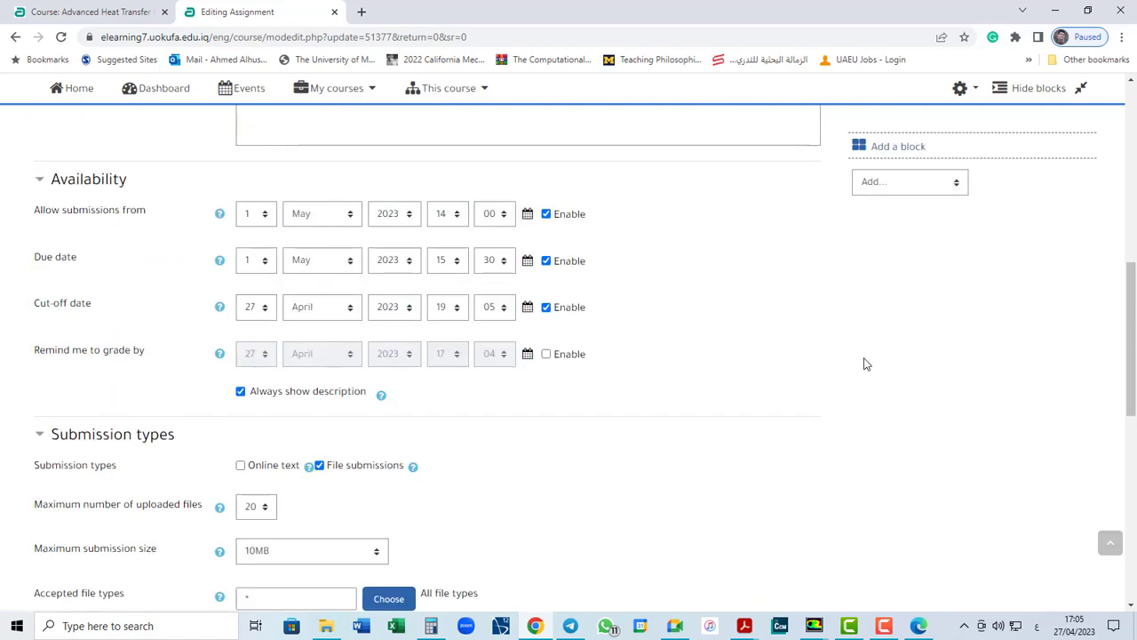
scroll(864, 363, "down", 8)
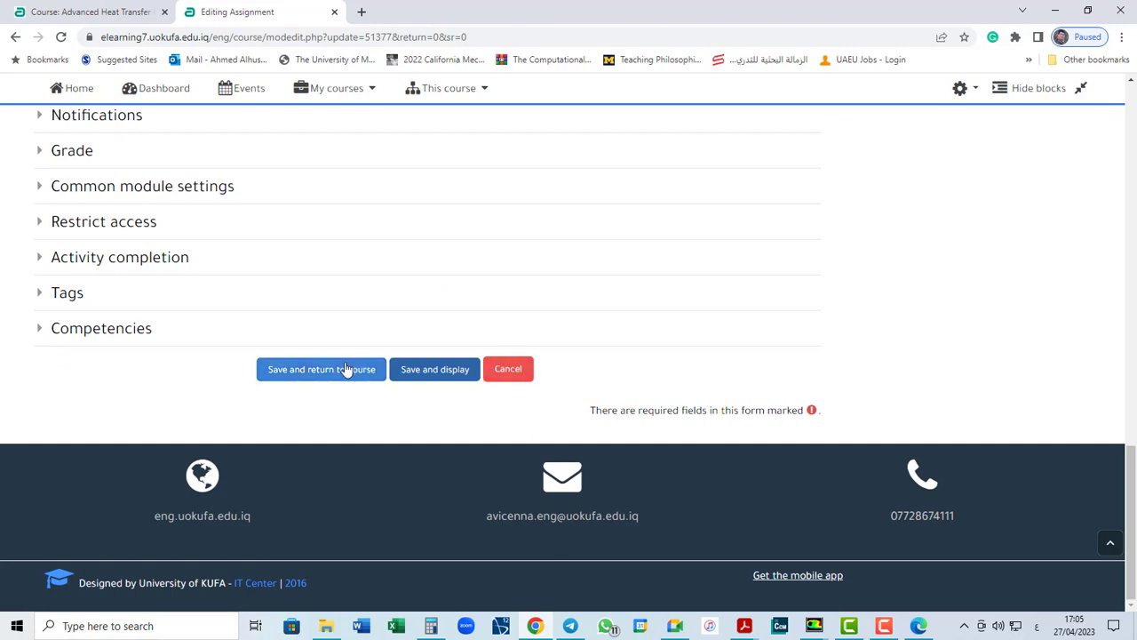
left_click(347, 370)
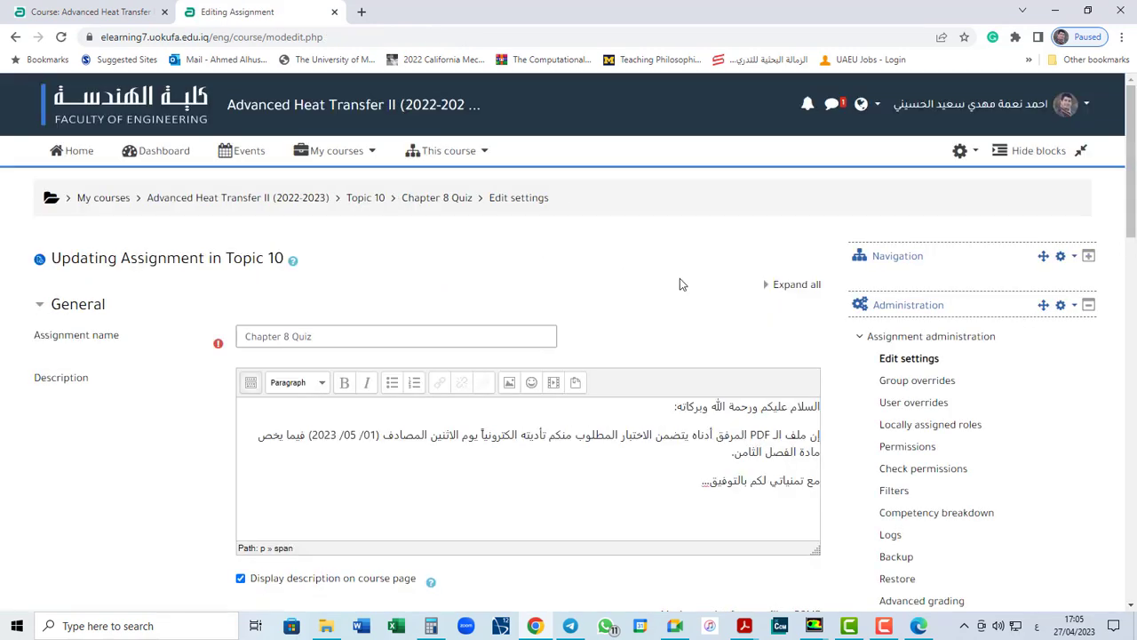
- Close the assignment editing page without saving the Chapter 8 Quiz changes
scroll(681, 280, "down", 5)
scroll(681, 278, "up", 5)
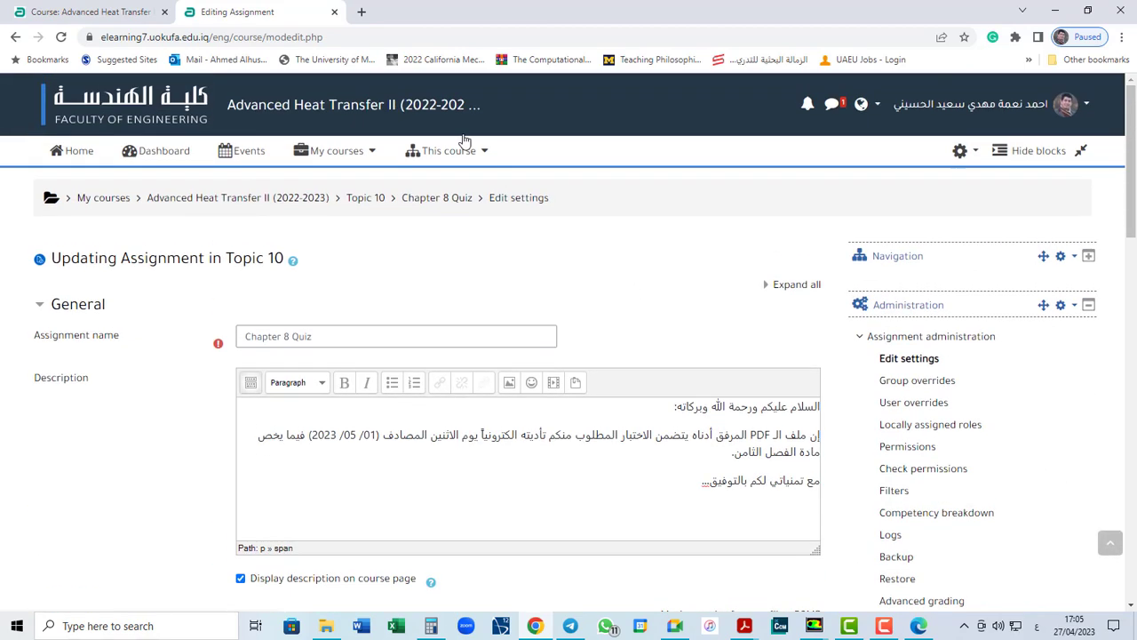
left_click(334, 16)
- Check the opening and due times of the Chapter 8 Quiz in Topic 10 on the course page
left_click(940, 348)
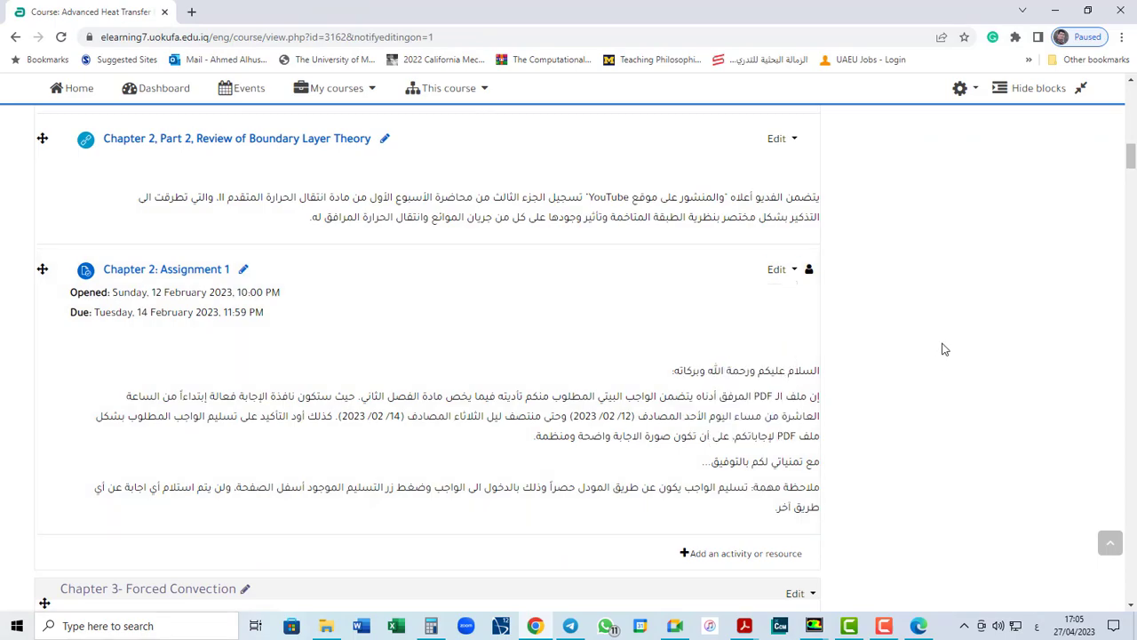
scroll(1099, 183, "down", 4)
left_click_drag(1129, 170, 1109, 507)
scroll(1109, 507, "down", 10)
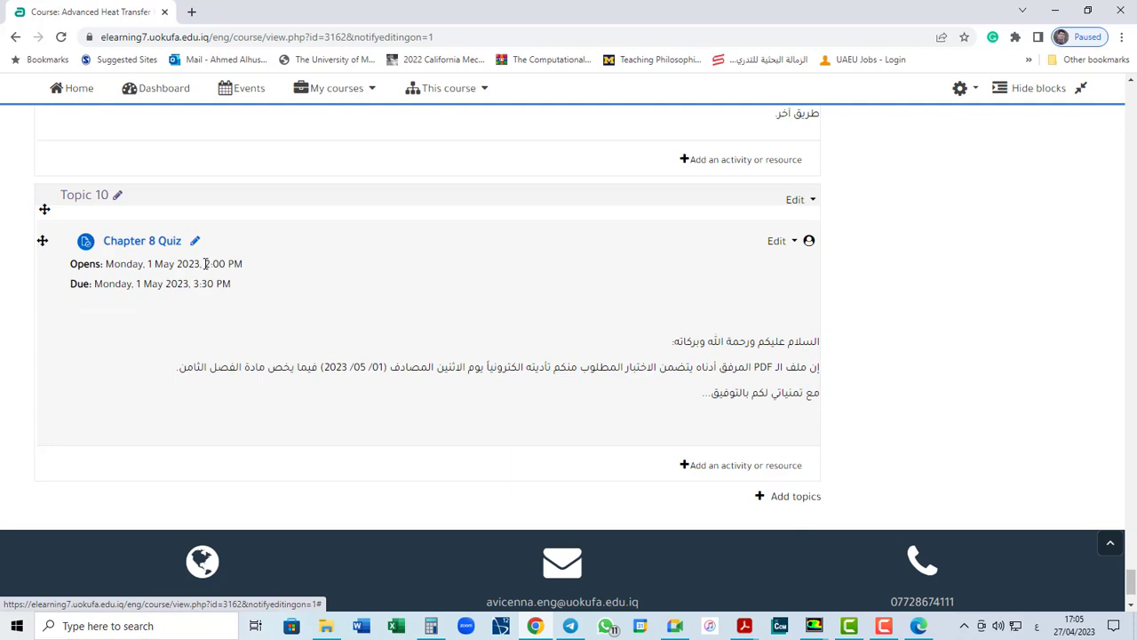
scroll(185, 352, "up", 1)
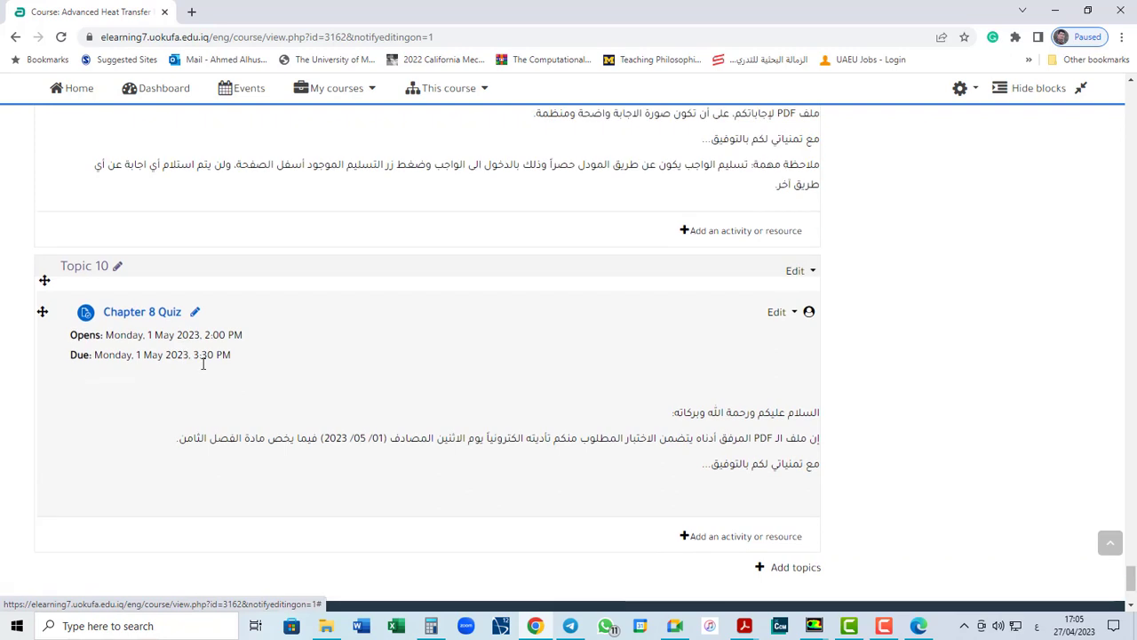
left_click_drag(195, 355, 213, 354)
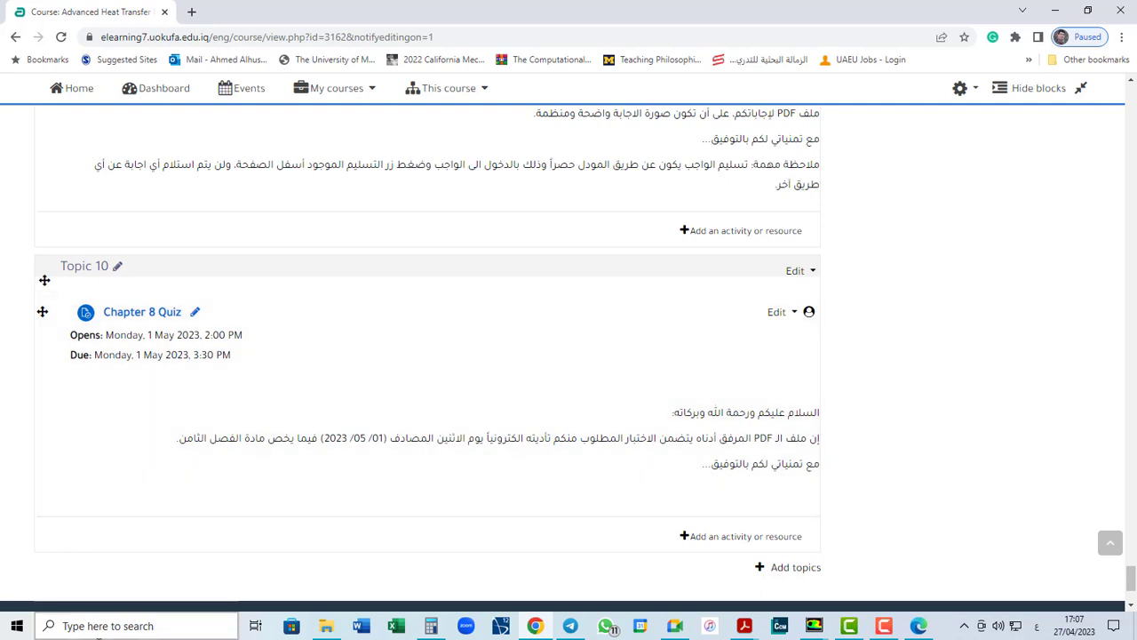
left_click(893, 629)
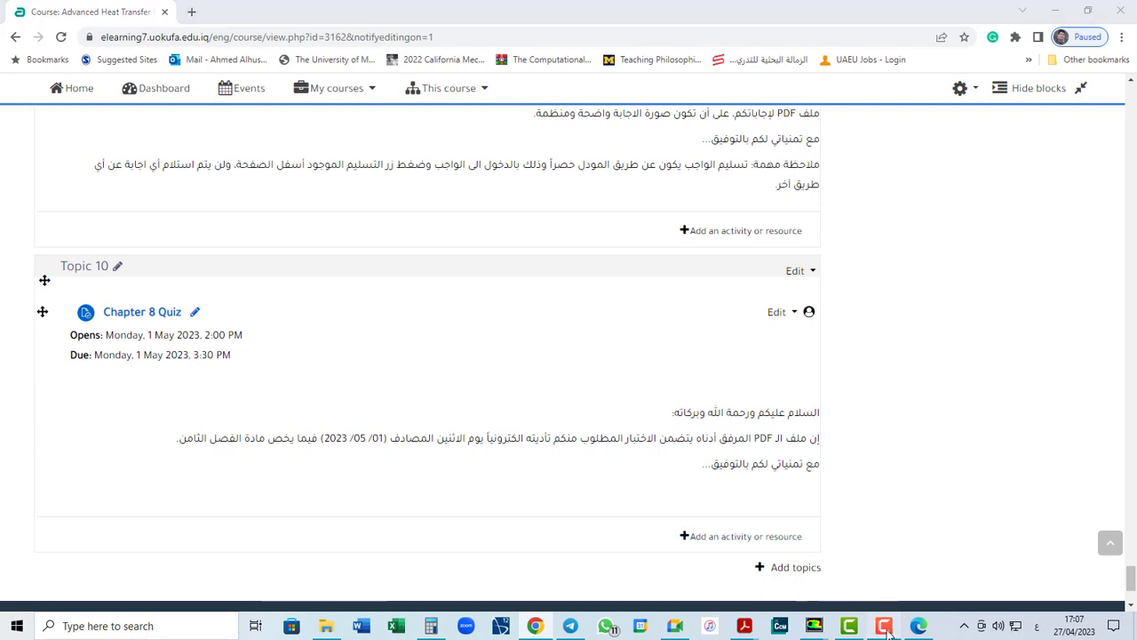